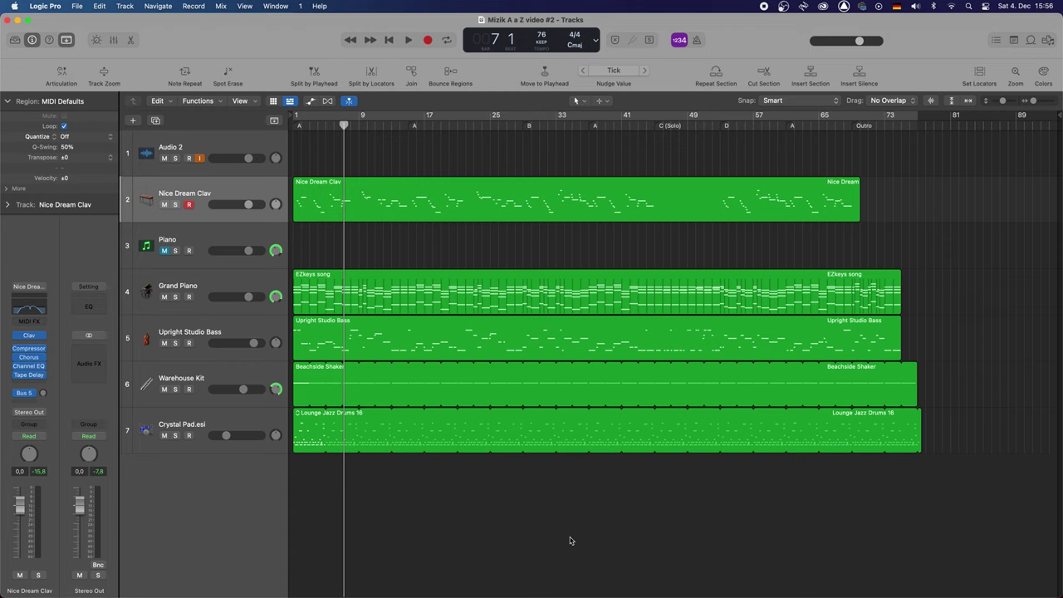
# Launch Sibelius from the Dock so its Quick Start New Score templates appear
pyautogui.moveTo(743, 590)
pyautogui.click(699, 578)
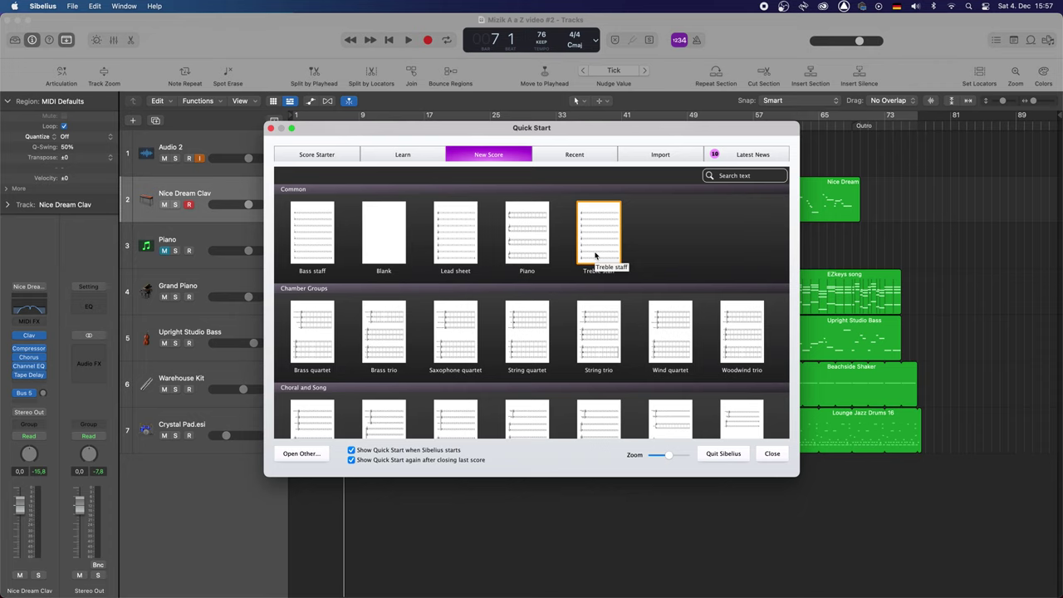
pyautogui.moveTo(331, 590)
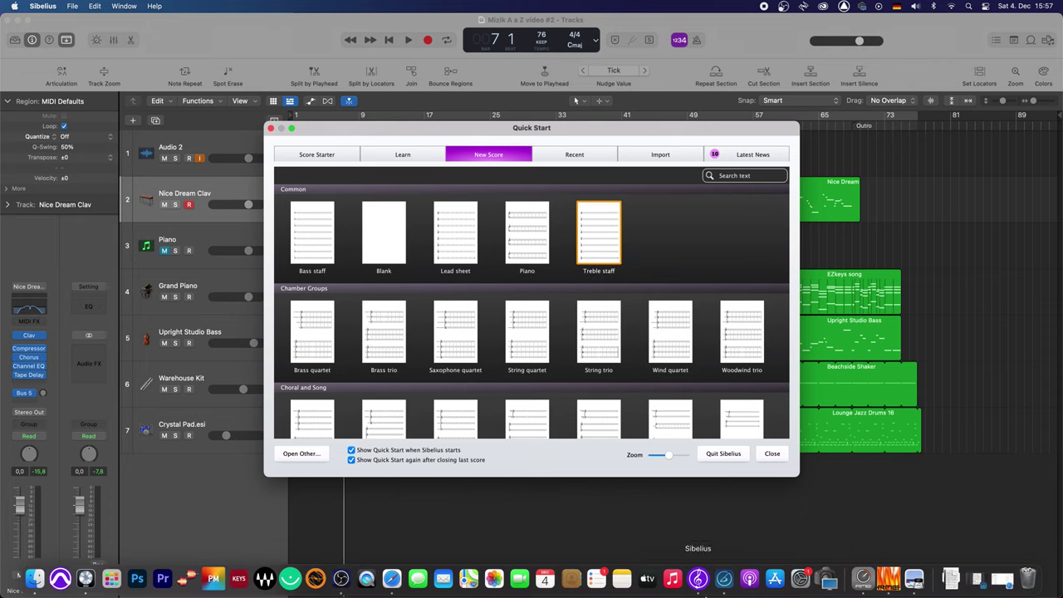
# In Safari, open avid.com's Sibelius page and scroll to the First, Sibelius and Ultimate editions
pyautogui.click(389, 579)
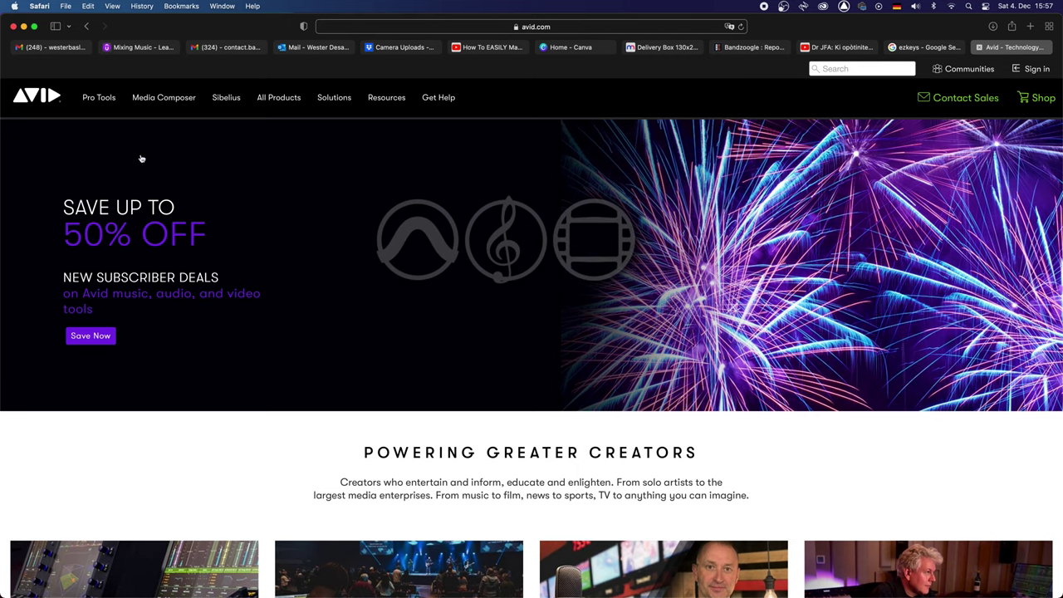
pyautogui.moveTo(219, 105)
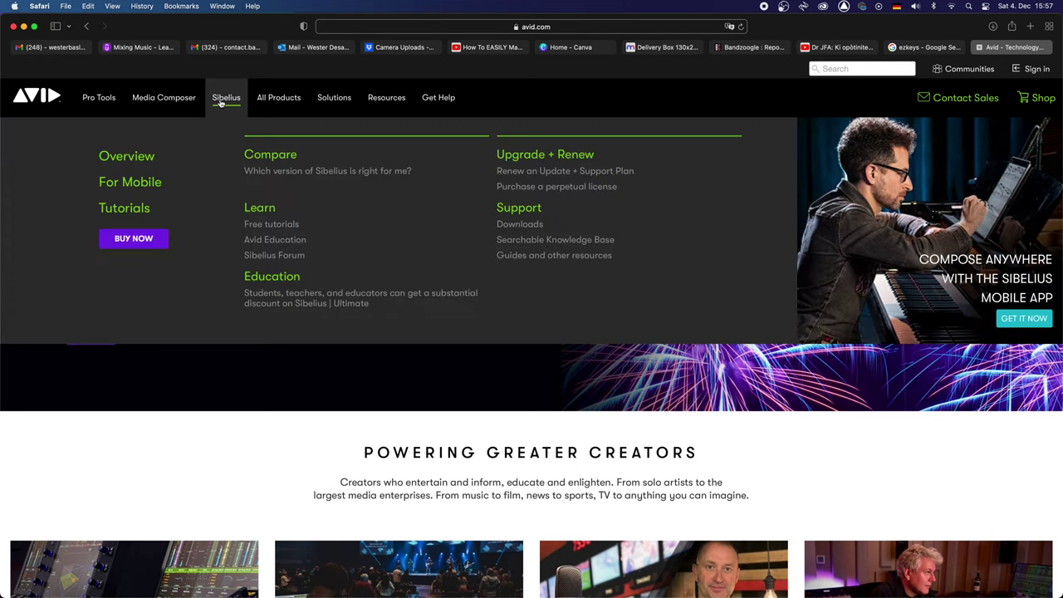
pyautogui.click(222, 103)
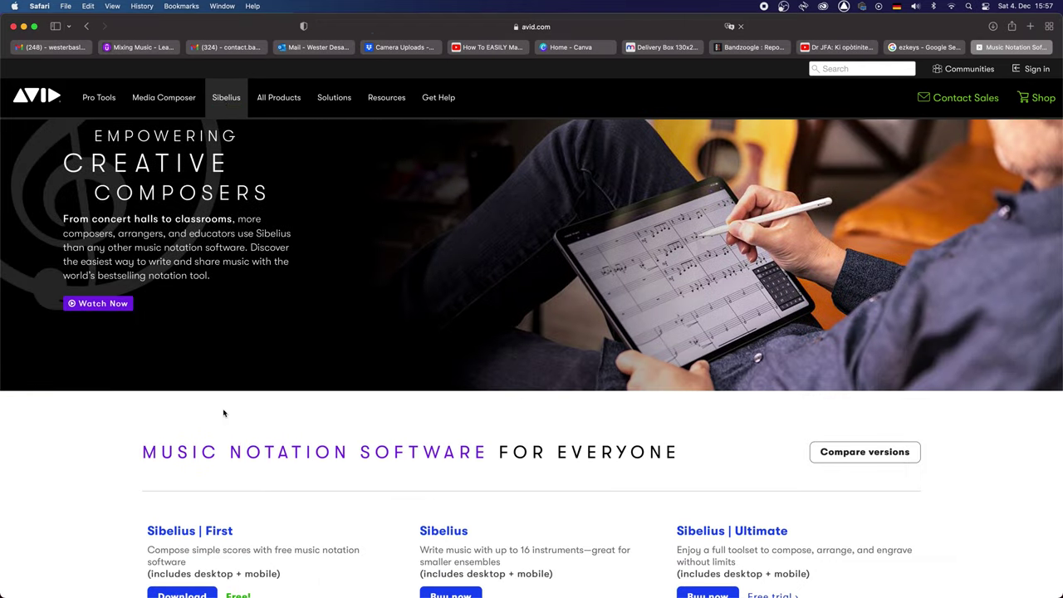
pyautogui.scroll(-2, 244, 488)
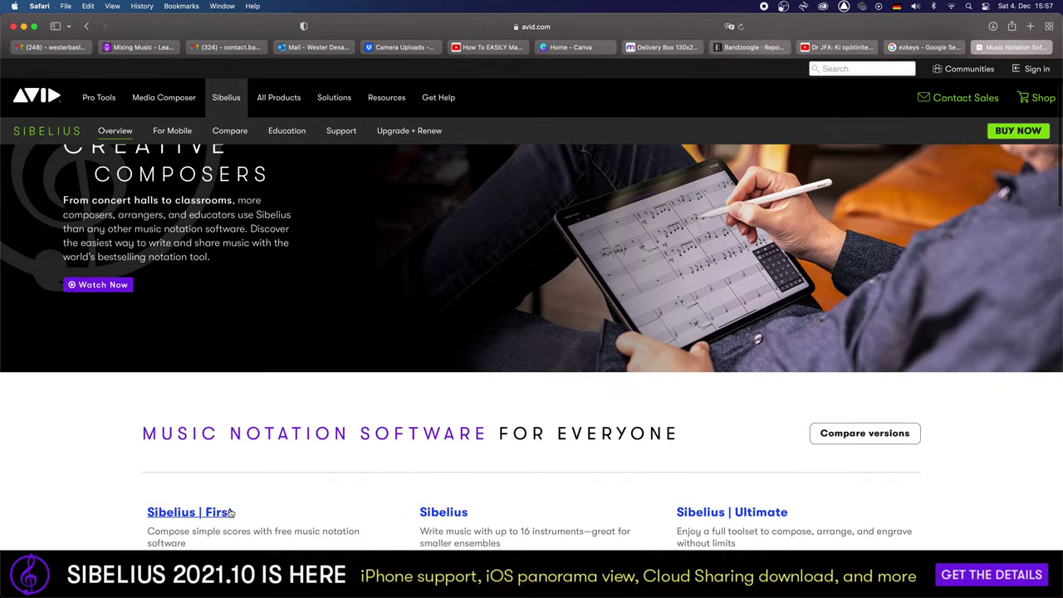
pyautogui.scroll(-1, 231, 513)
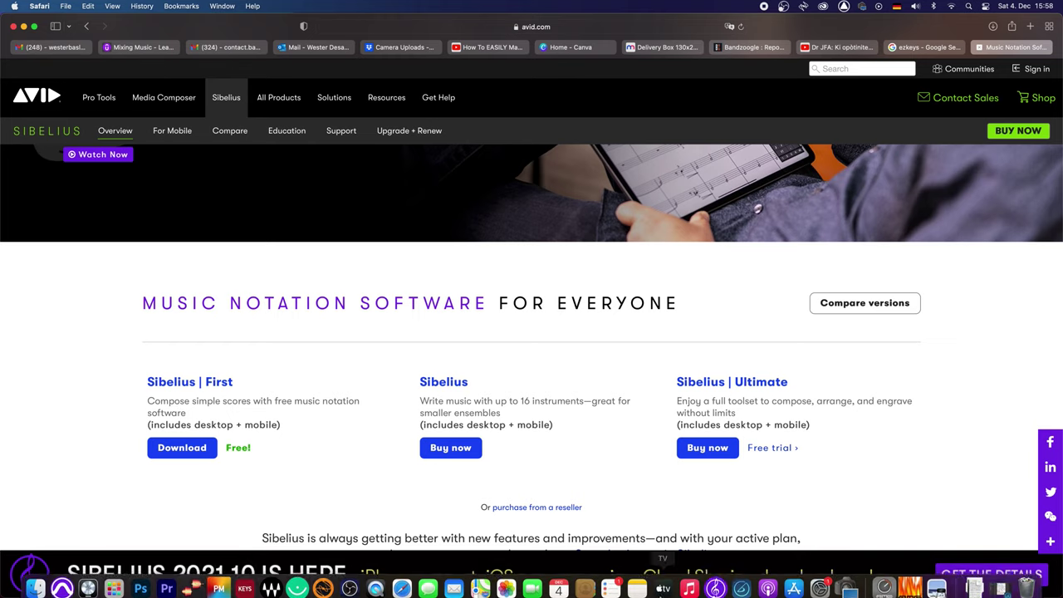
# Switch between the Sibelius web page and Sibelius's New Score templates, ending with Sibelius in front
pyautogui.click(714, 580)
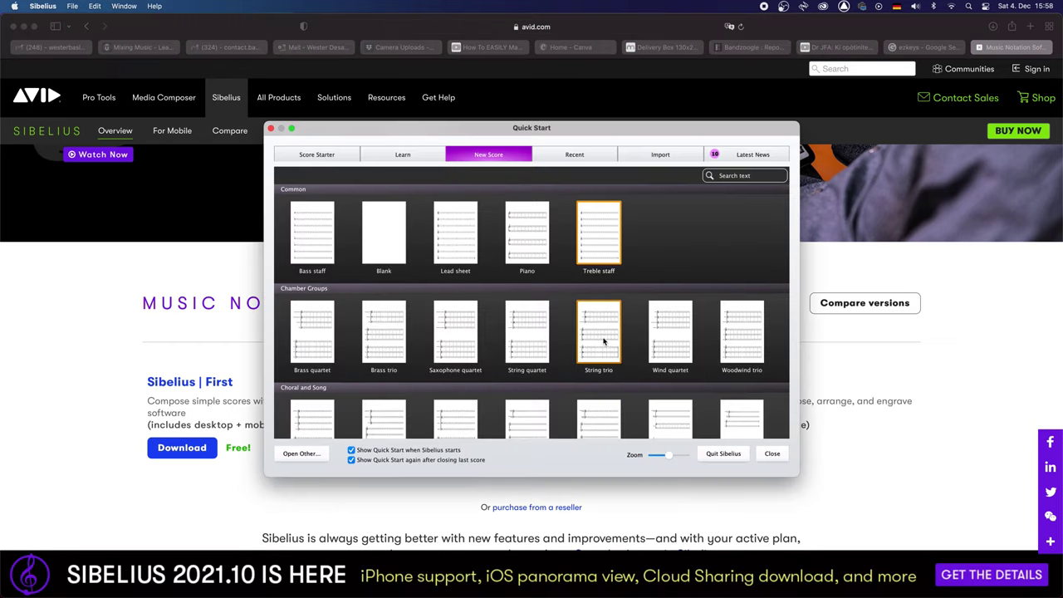
pyautogui.click(195, 480)
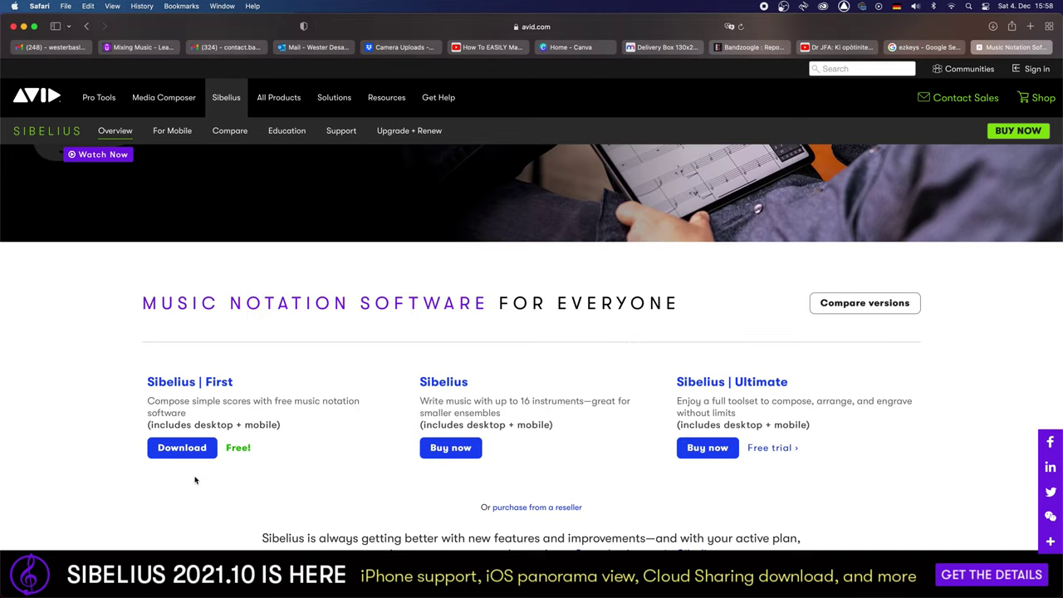
pyautogui.scroll(5, 261, 344)
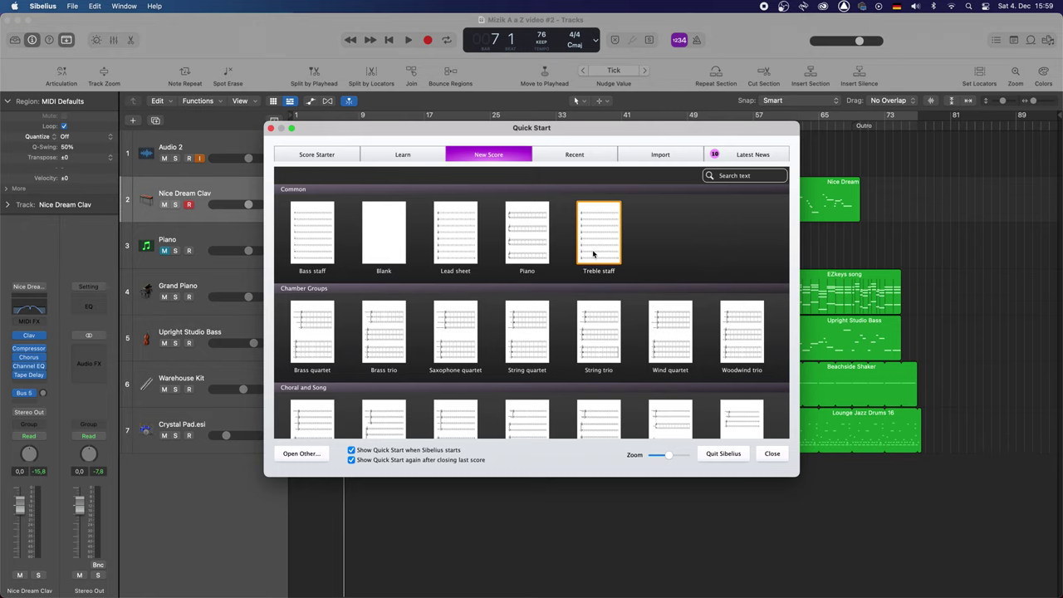
# Choose the Treble staff template and review its preview, 4/4 time, key and title settings
pyautogui.click(593, 253)
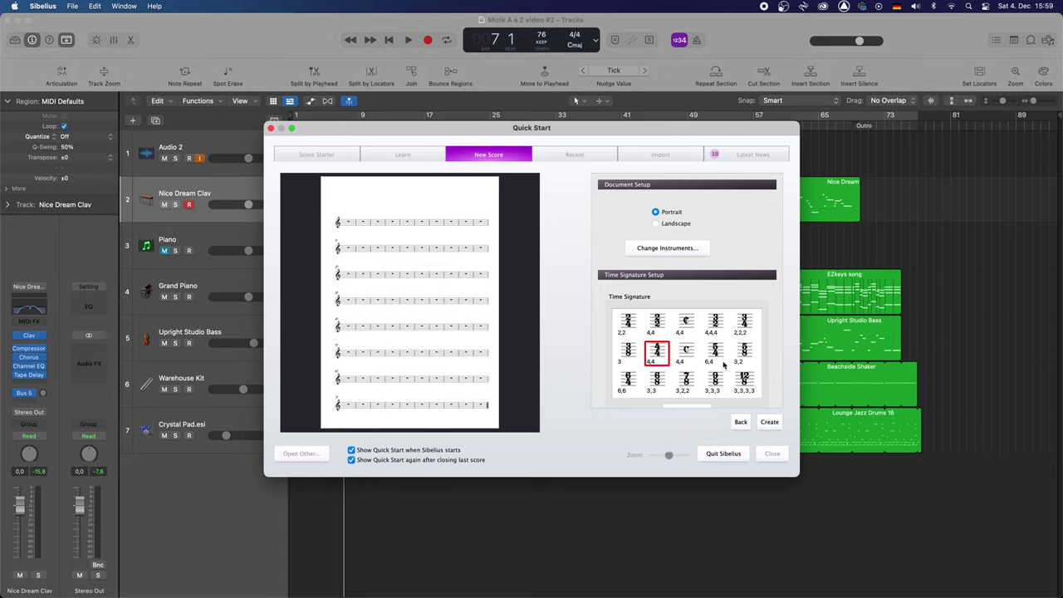
pyautogui.scroll(-5, 770, 378)
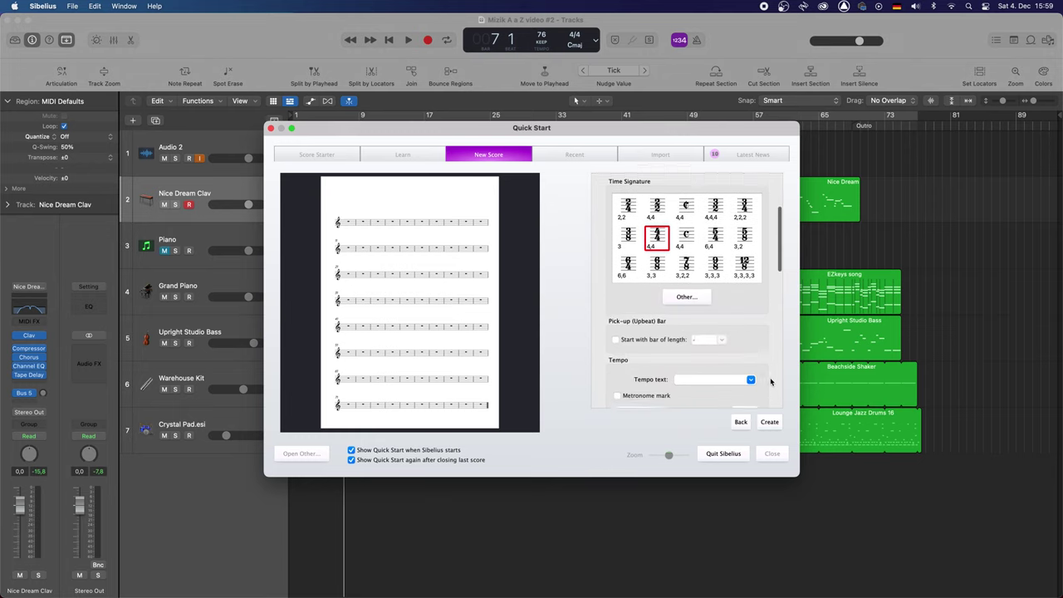
pyautogui.scroll(-5, 770, 381)
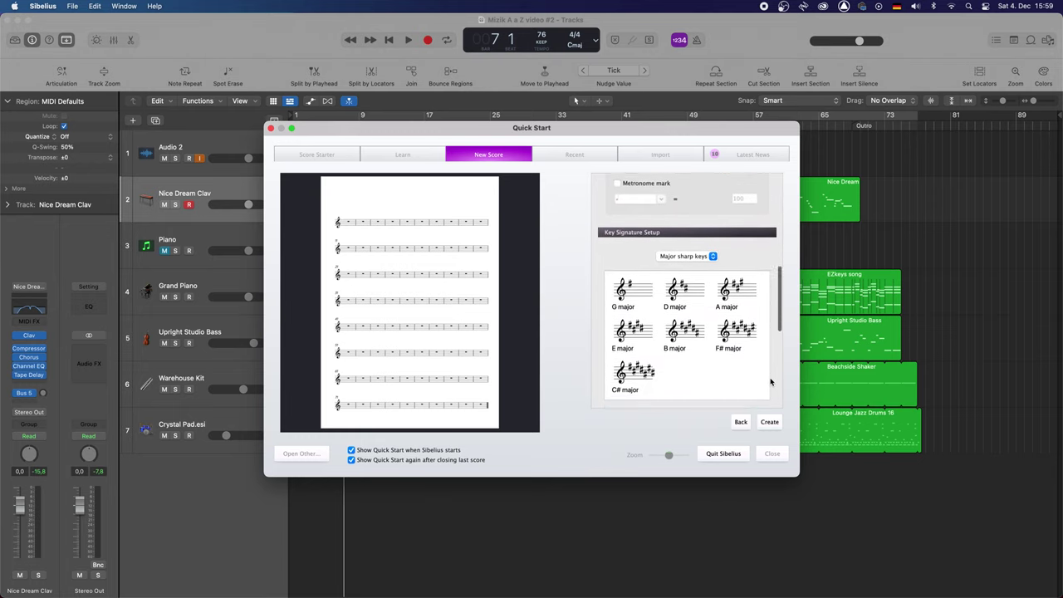
pyautogui.scroll(-2, 769, 381)
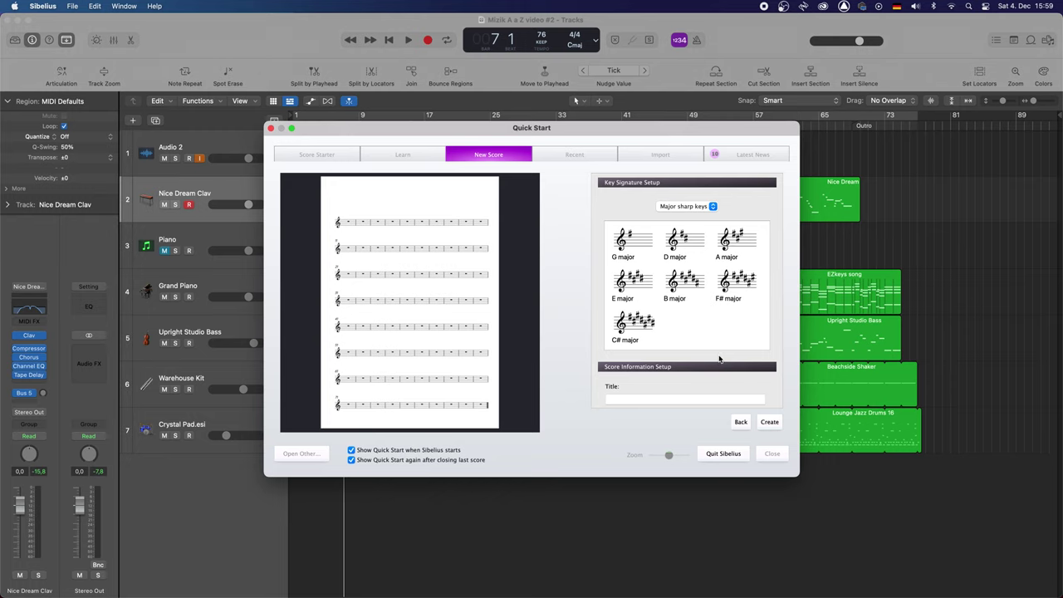
pyautogui.scroll(-1, 719, 359)
pyautogui.scroll(-3, 719, 359)
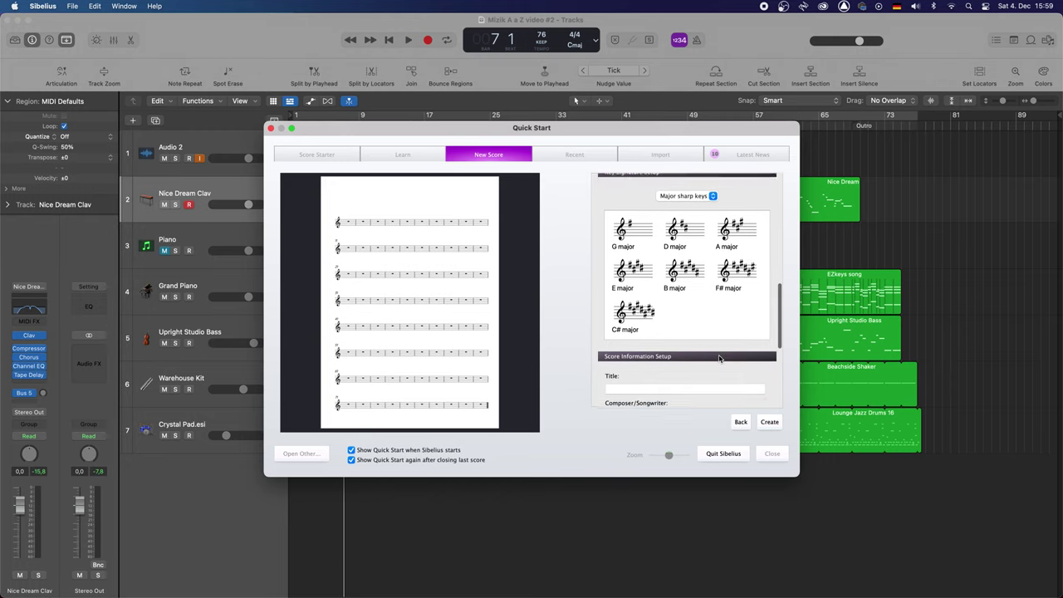
pyautogui.scroll(-3, 719, 359)
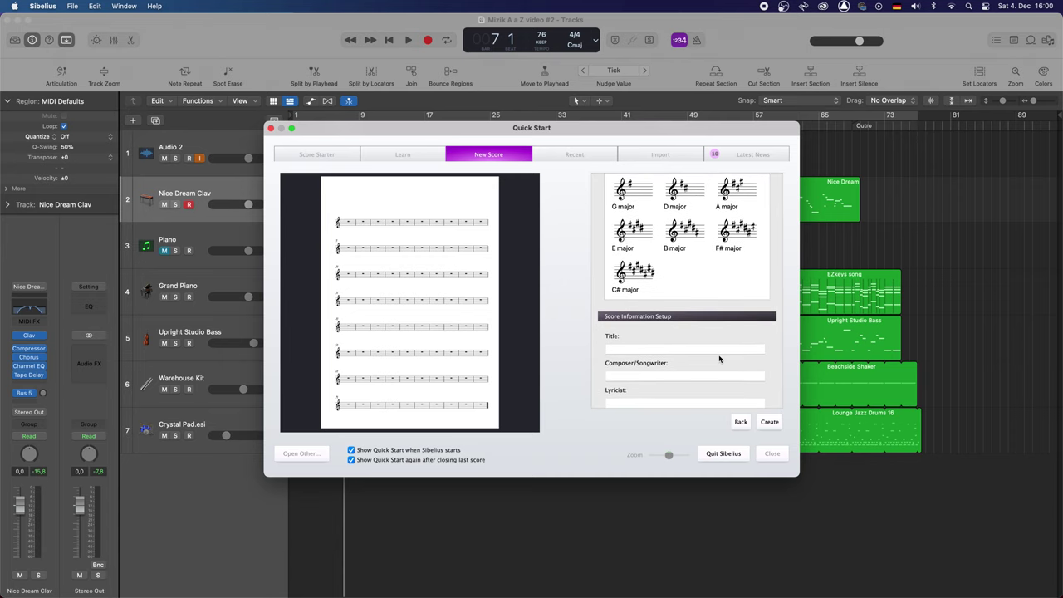
pyautogui.scroll(-5, 760, 342)
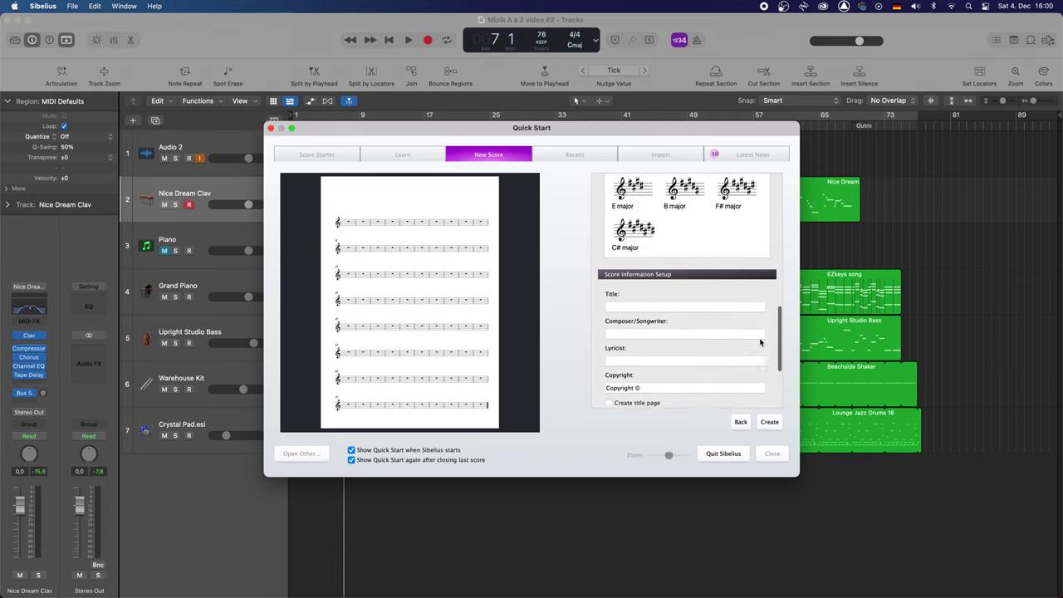
pyautogui.scroll(8, 760, 342)
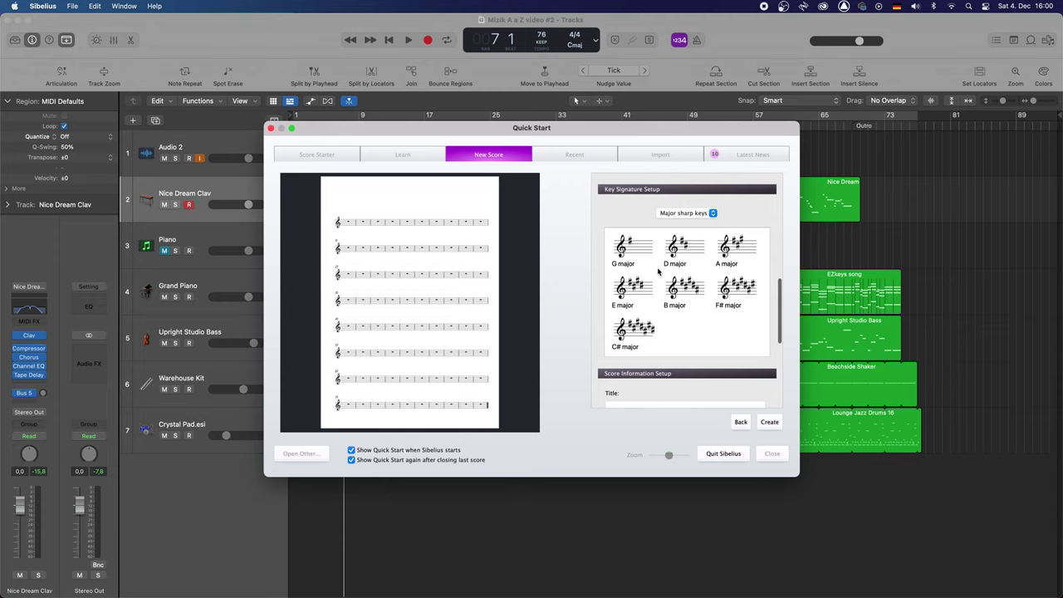
# Pick Db major from the Major flat keys as the score's key signature
pyautogui.click(689, 214)
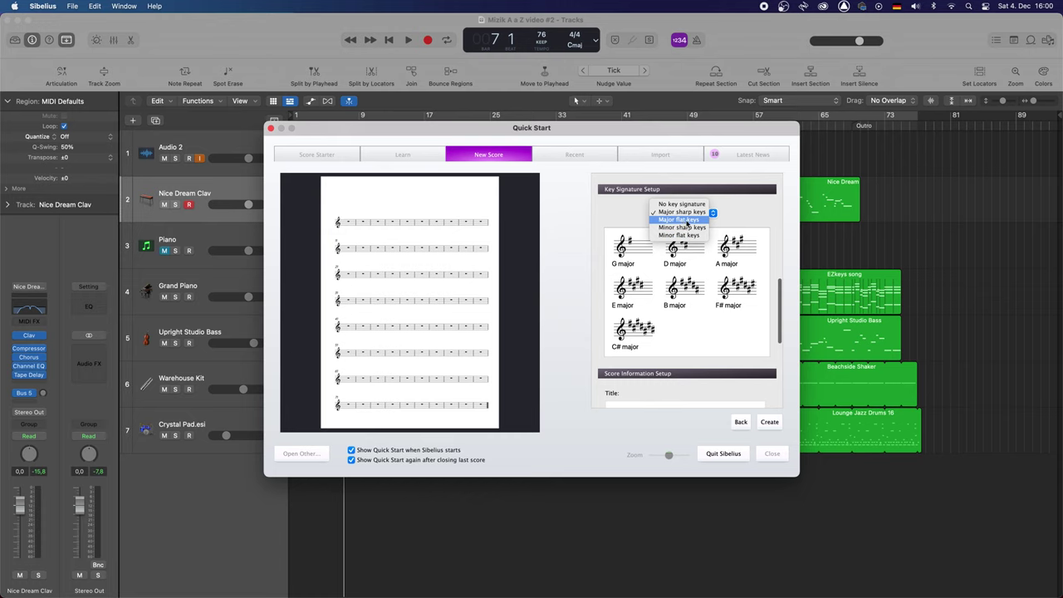
pyautogui.click(680, 220)
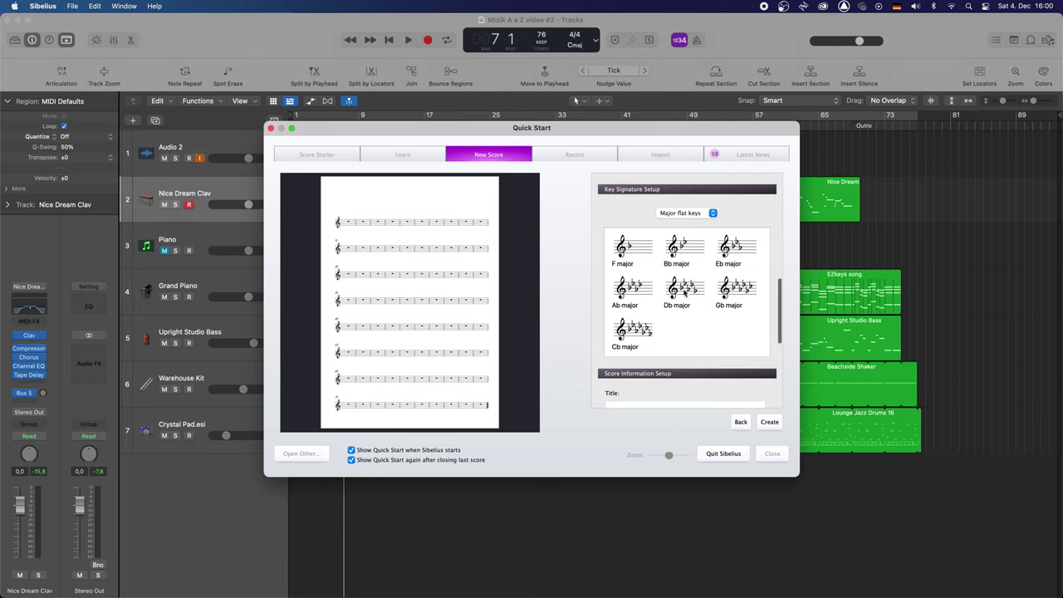
pyautogui.click(687, 291)
pyautogui.scroll(-1, 689, 357)
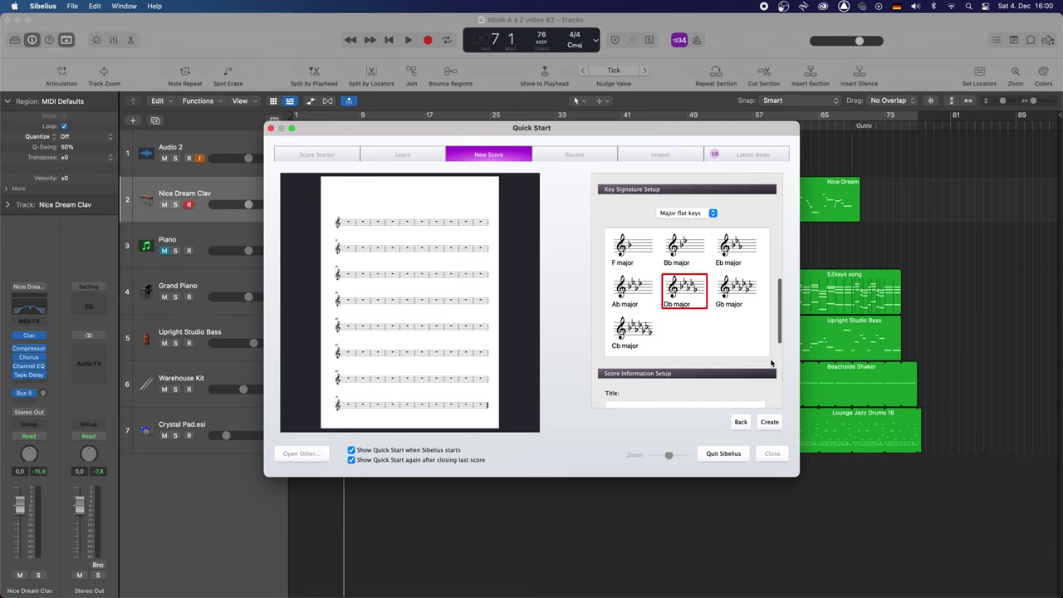
pyautogui.scroll(-5, 771, 363)
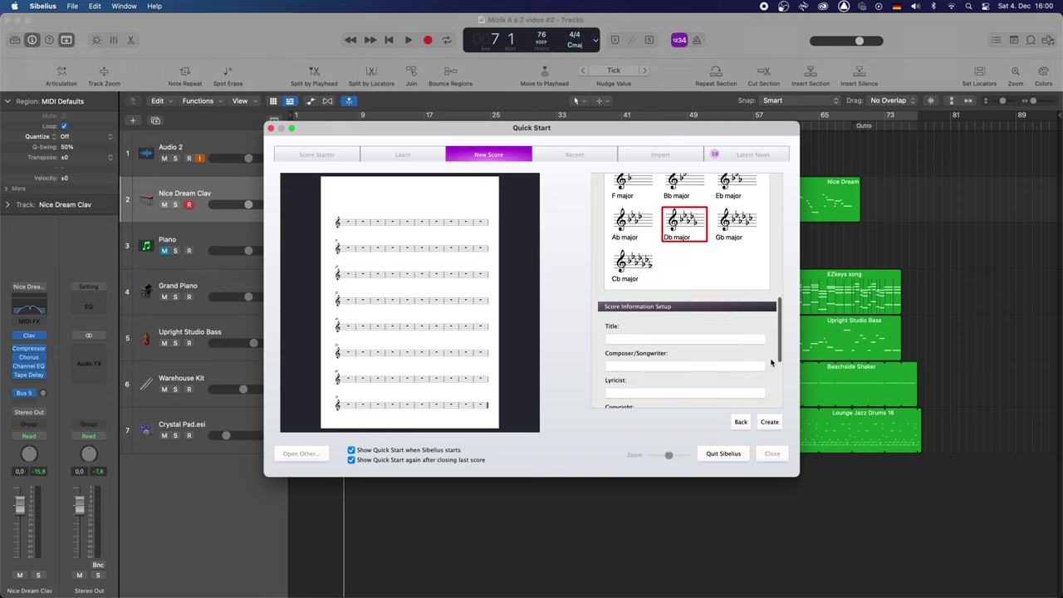
pyautogui.scroll(-2, 771, 361)
pyautogui.scroll(-1, 770, 360)
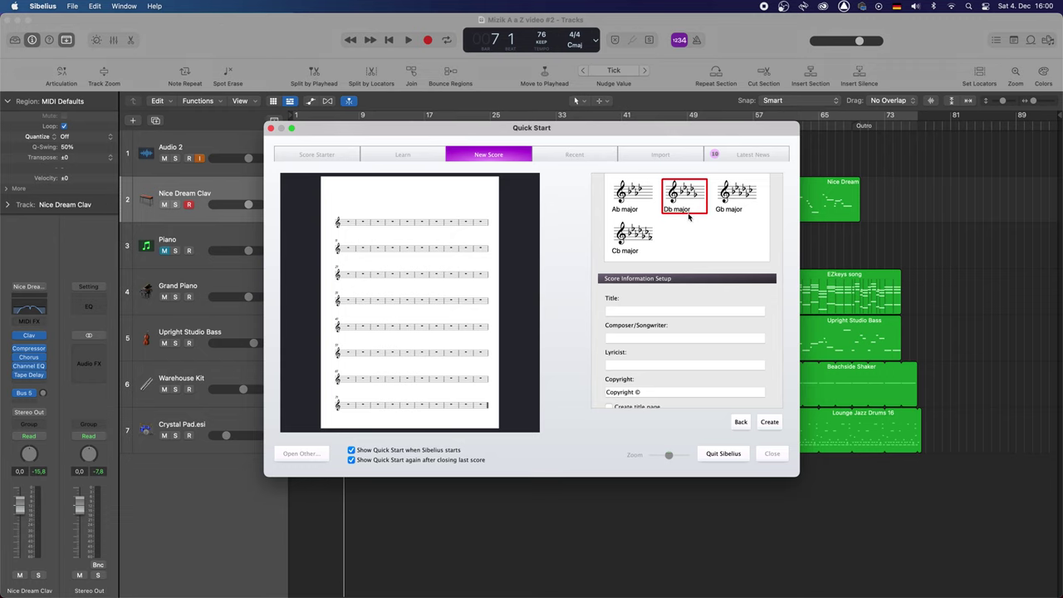
# Enter the title AYITI REVEYE'W, the composer's name and a copyright line, then confirm
pyautogui.click(648, 313)
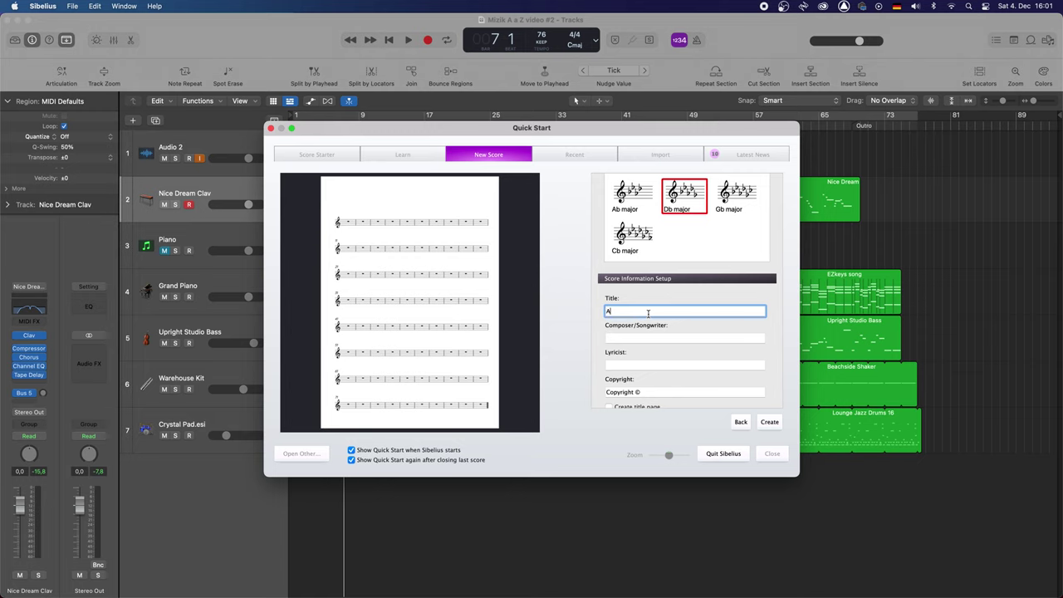
pyautogui.write('AYITI RR')
pyautogui.click(670, 338)
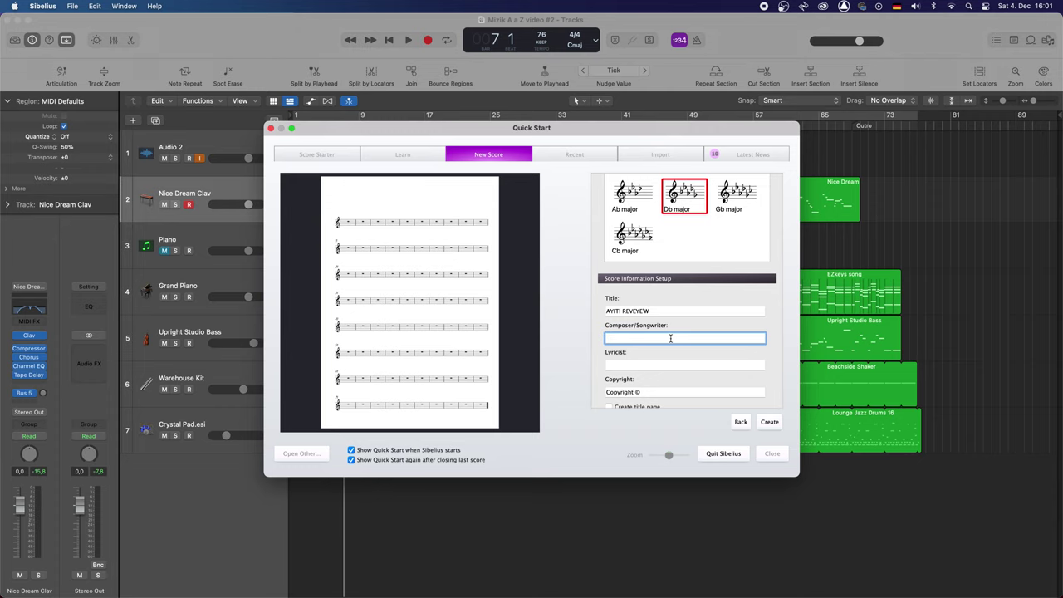
pyautogui.write('WESTER DESAMOURS')
pyautogui.click(662, 391)
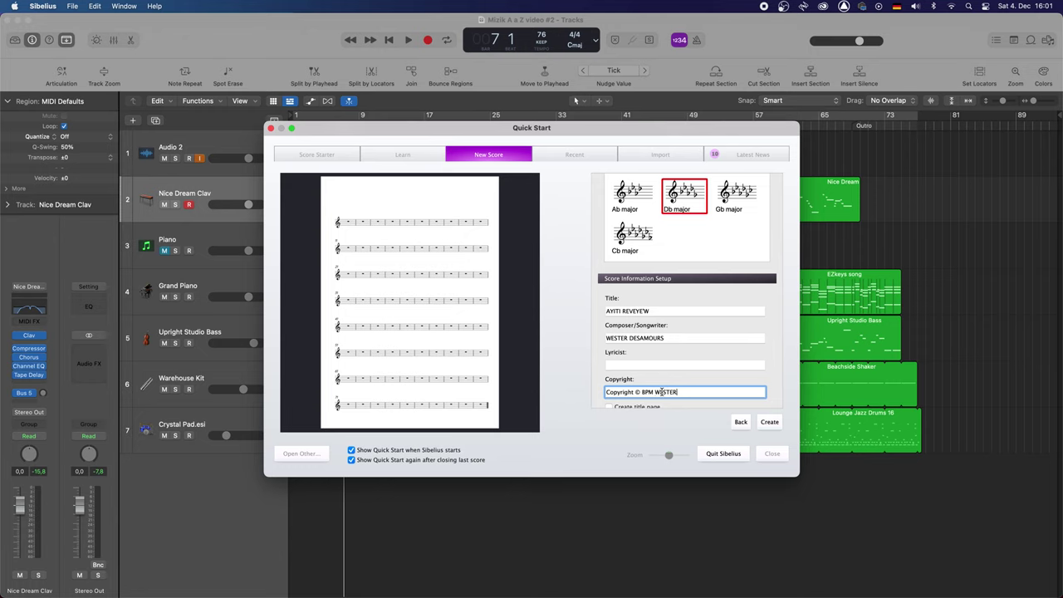
pyautogui.write('BPM WESTER DESAMOURS 2021')
pyautogui.scroll(-4, 748, 365)
pyautogui.scroll(-4, 766, 379)
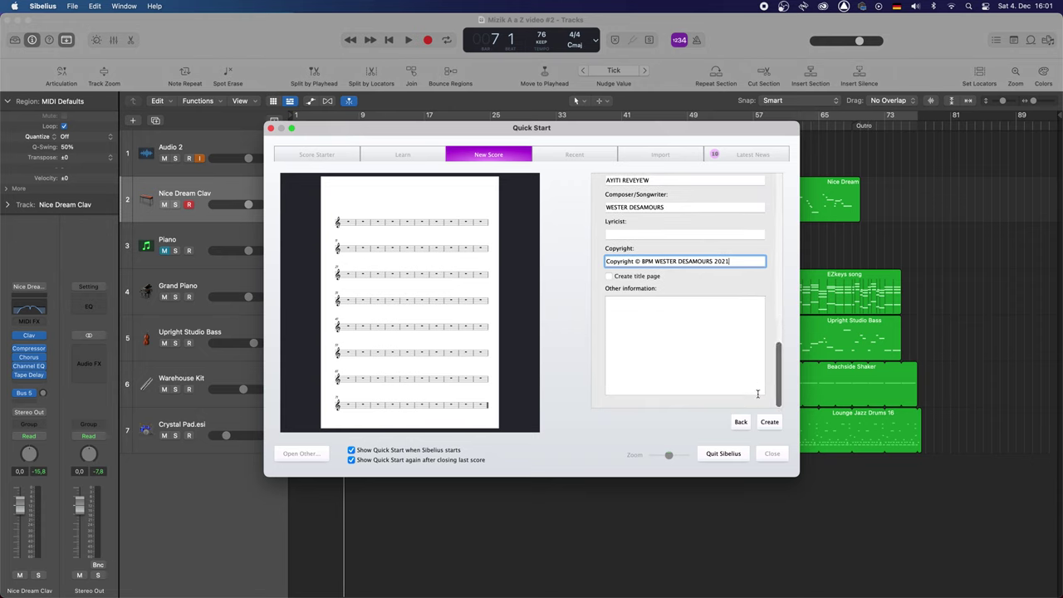
pyautogui.click(768, 422)
# Create the 80-bar score and enlarge and raise its window
pyautogui.click(768, 423)
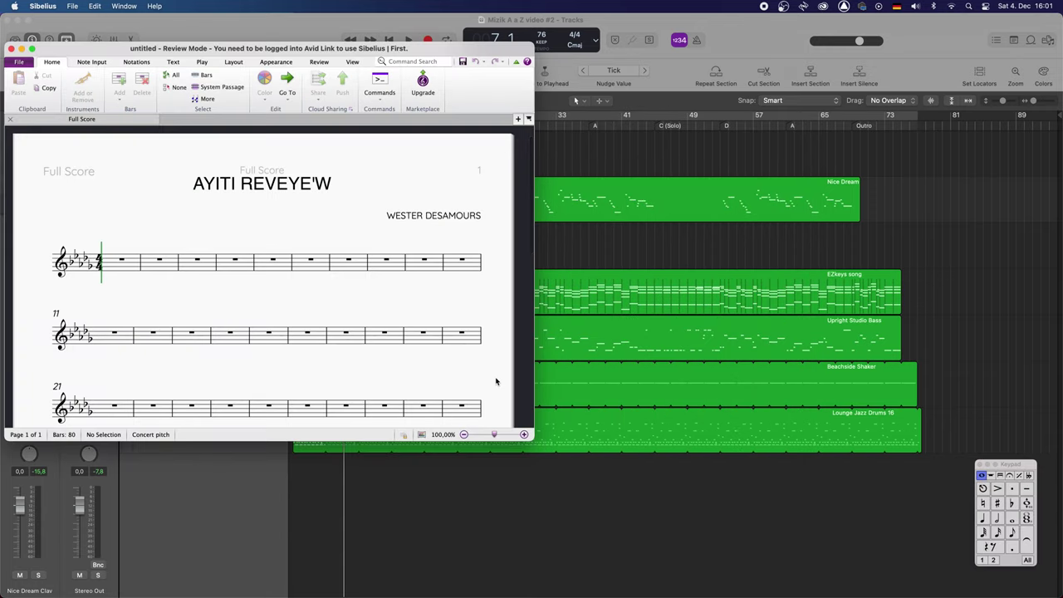
pyautogui.moveTo(530, 435); pyautogui.dragTo(629, 597)
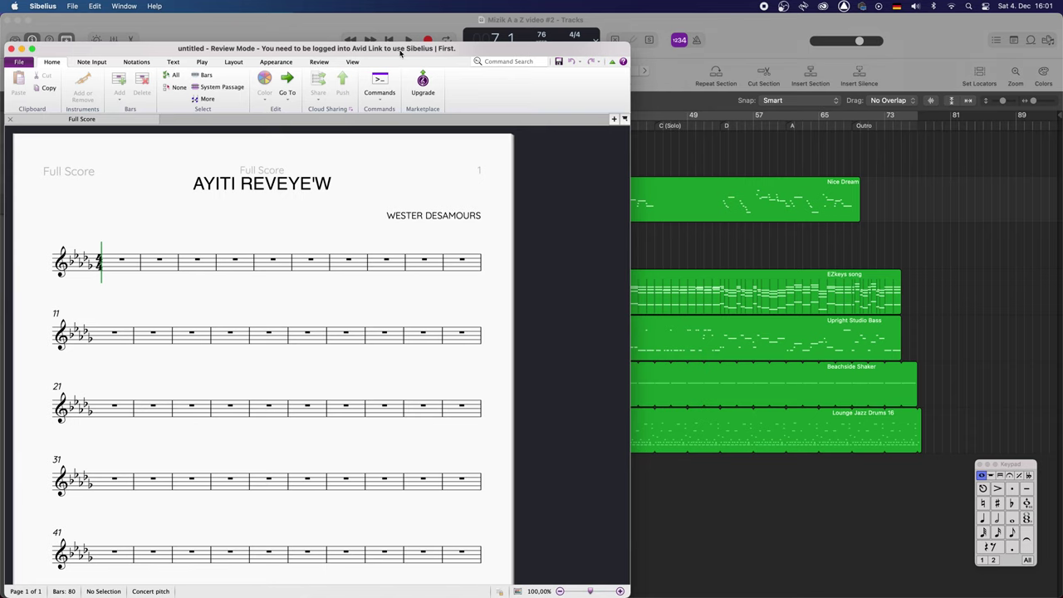
pyautogui.moveTo(466, 51); pyautogui.dragTo(455, 16)
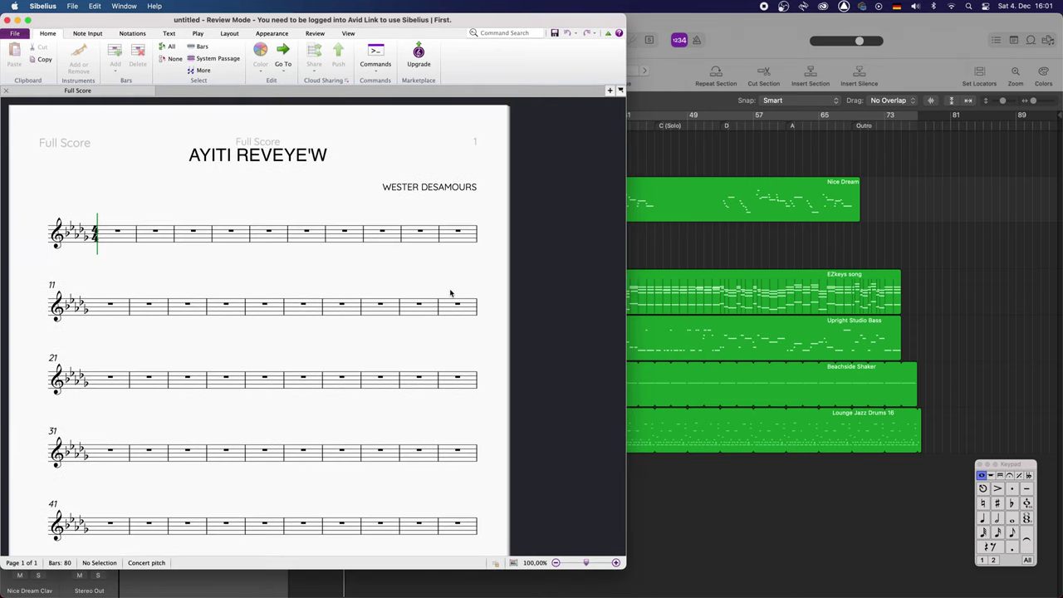
pyautogui.moveTo(626, 566); pyautogui.dragTo(638, 597)
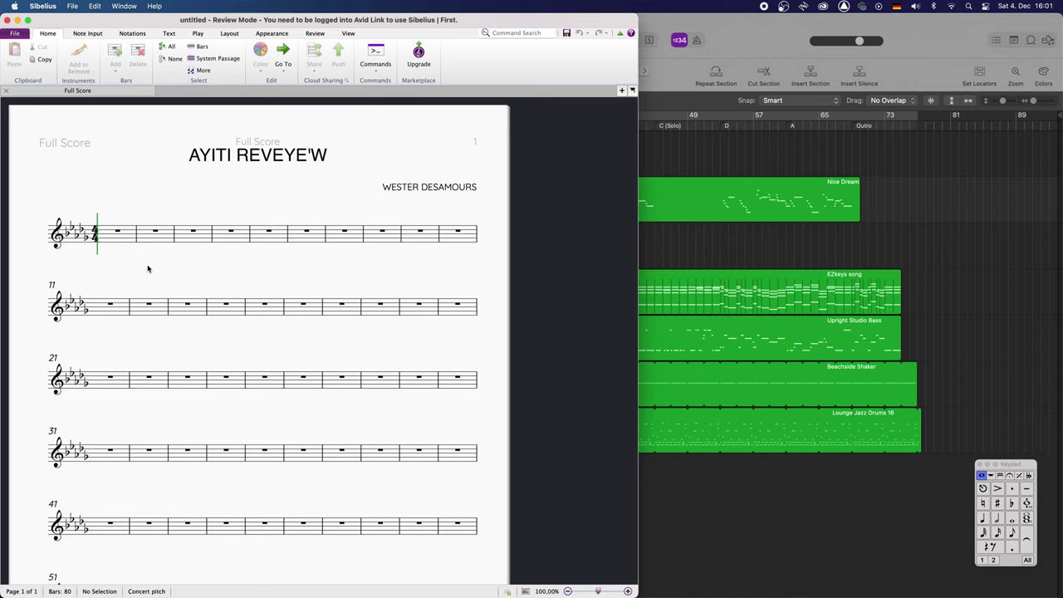
pyautogui.click(651, 247)
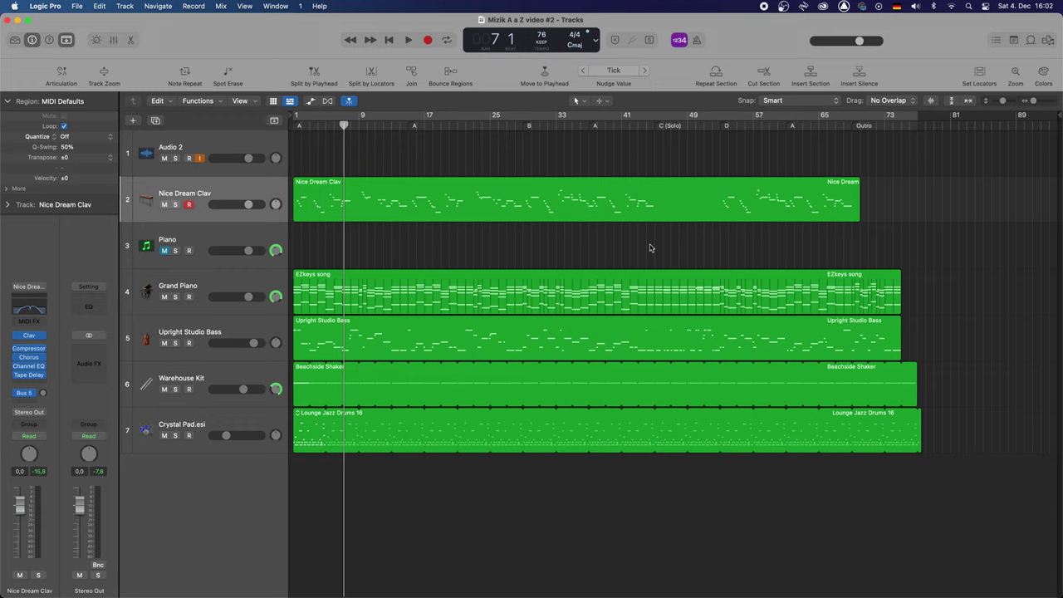
pyautogui.press('Return')
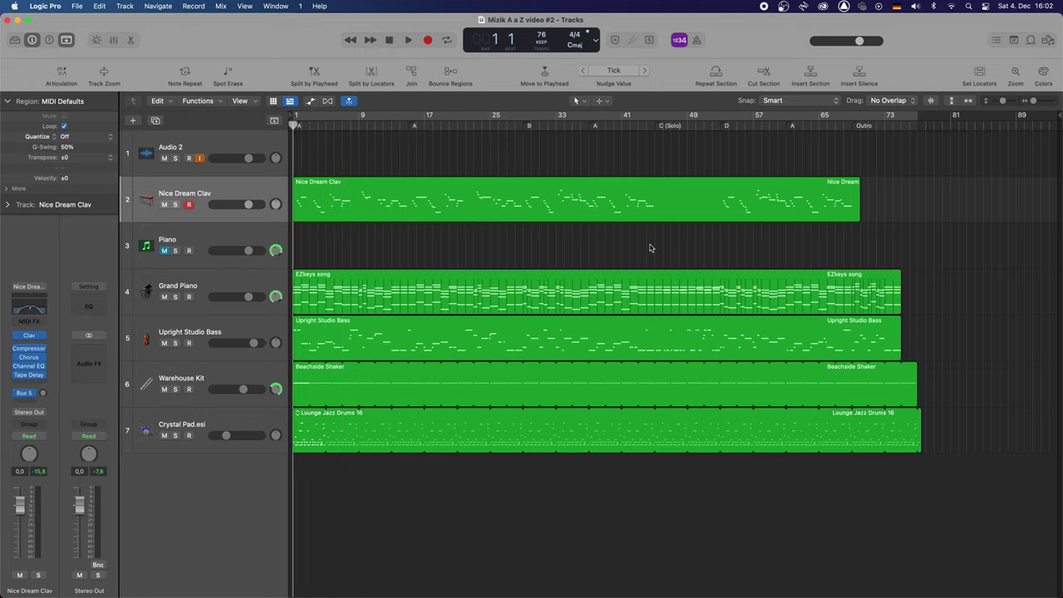
pyautogui.press('space')
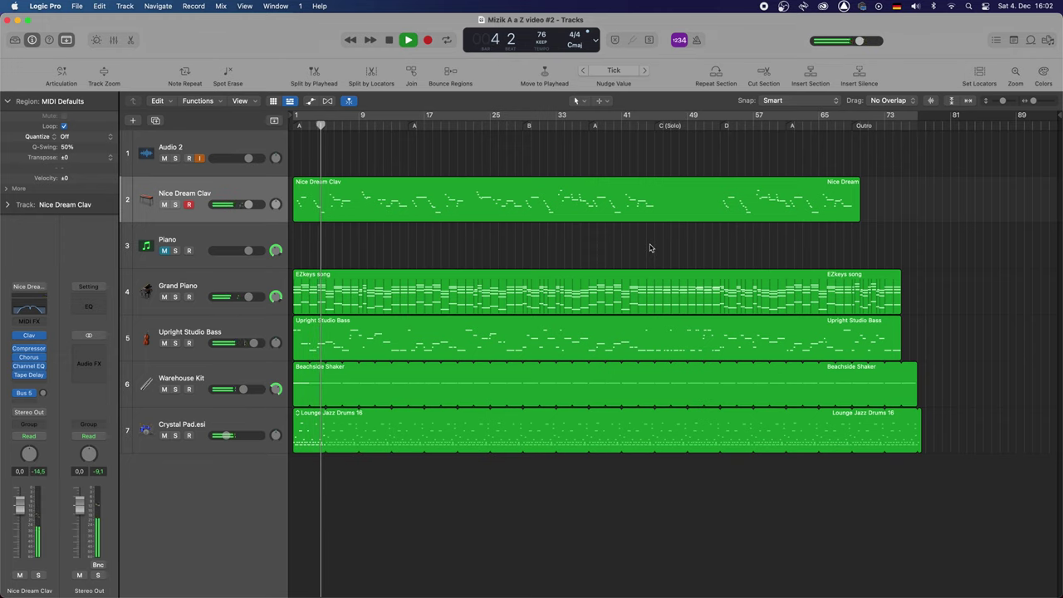
pyautogui.press('space')
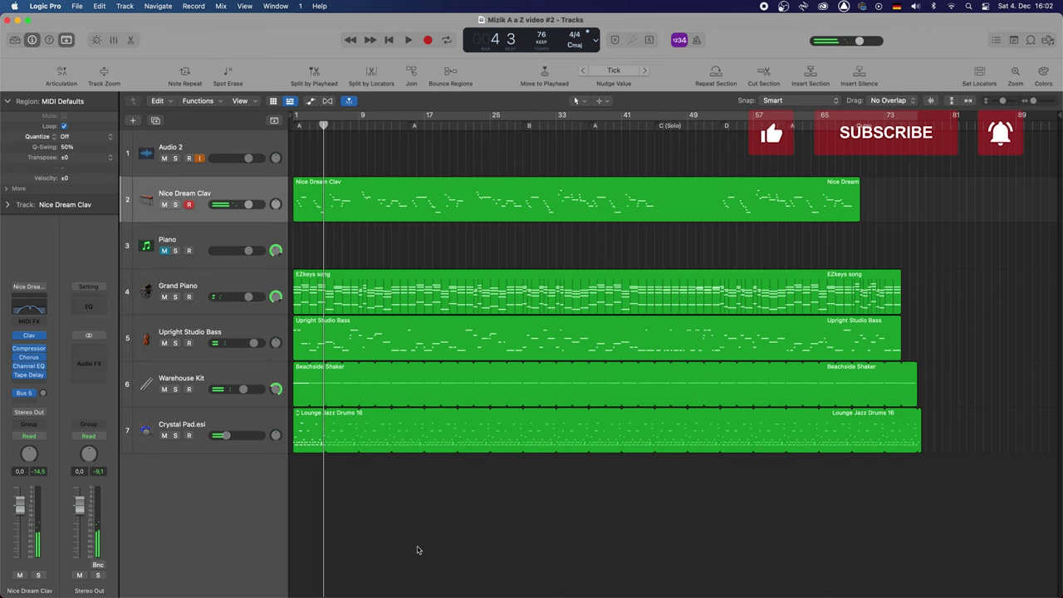
pyautogui.moveTo(677, 594)
pyautogui.click(698, 579)
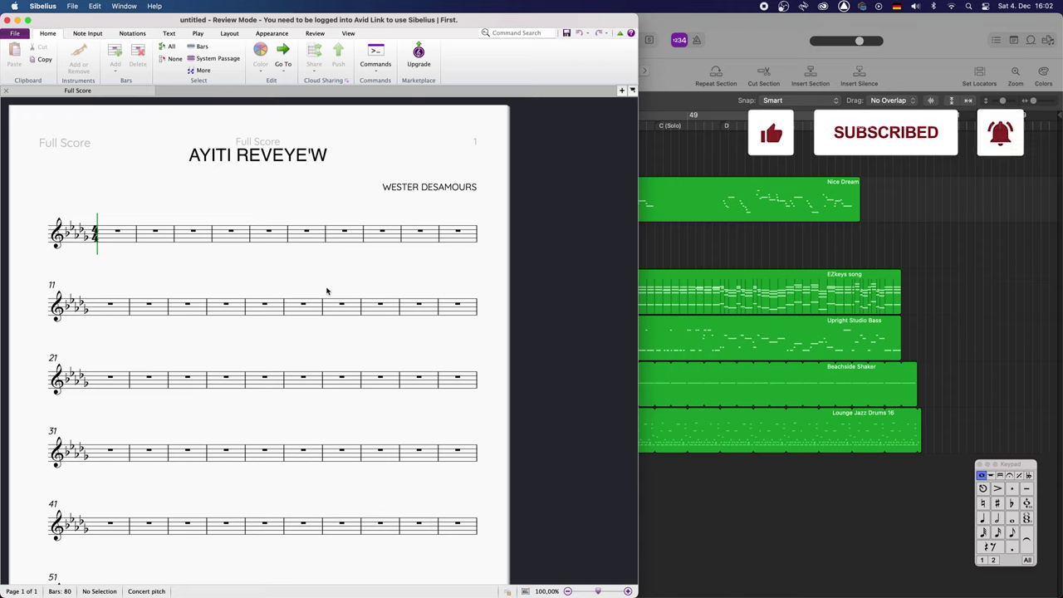
# Select bar 1 and enter two Bb quarter notes at its start
pyautogui.click(998, 534)
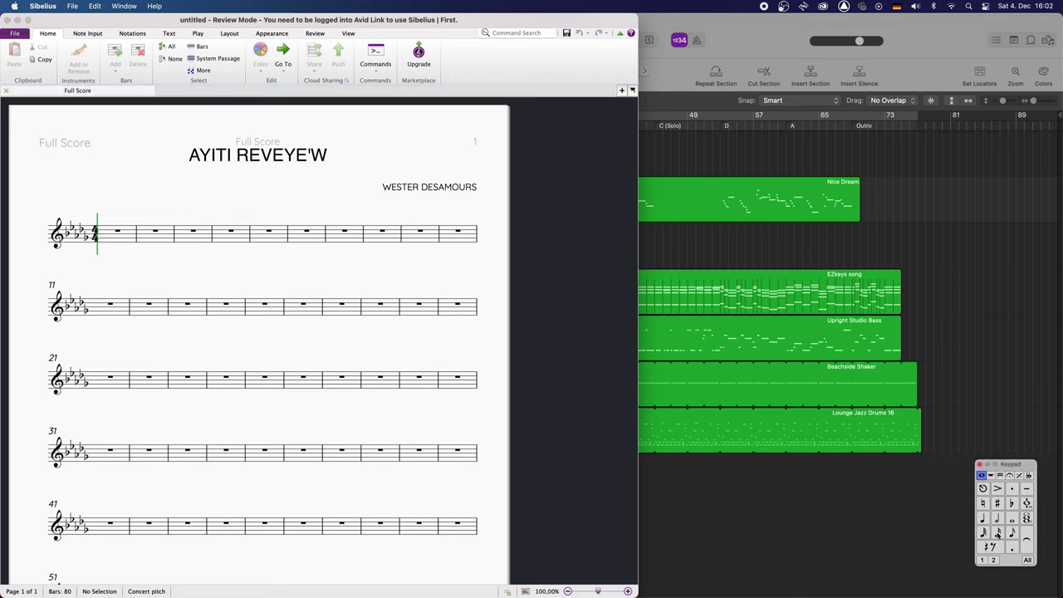
pyautogui.click(114, 242)
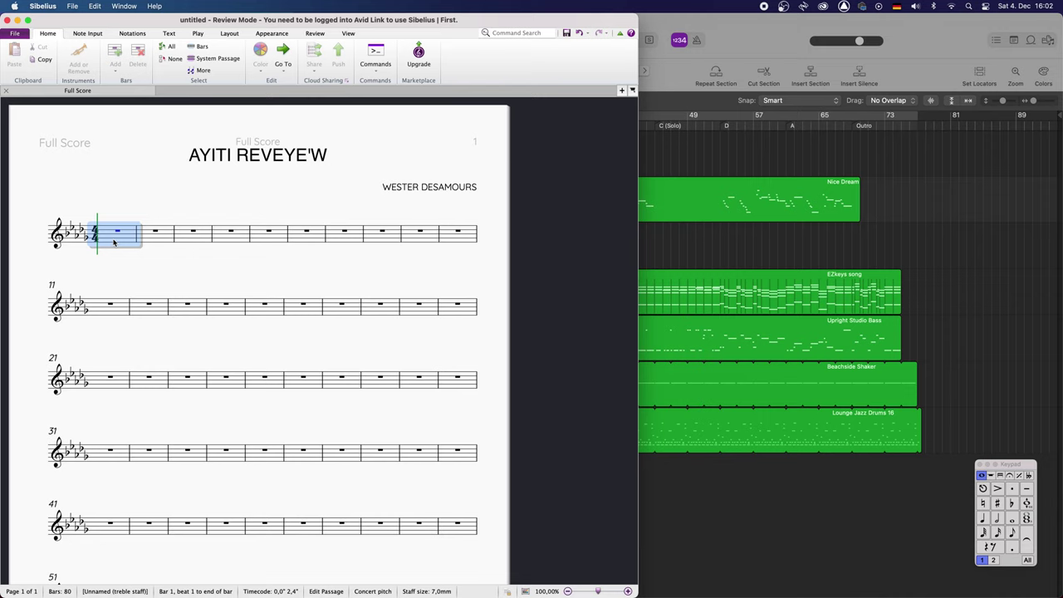
pyautogui.click(998, 534)
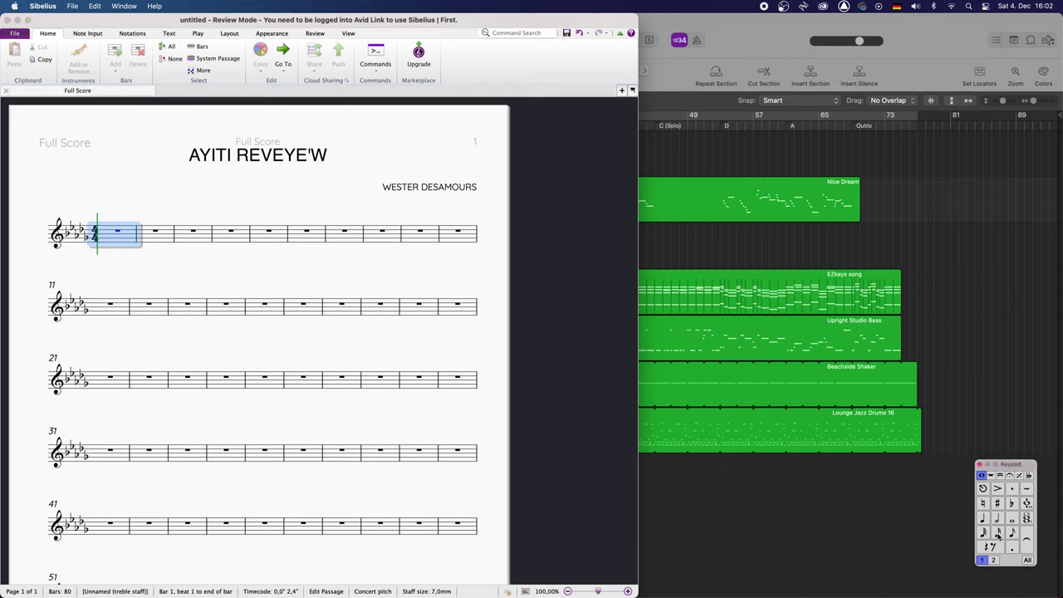
pyautogui.press('b')
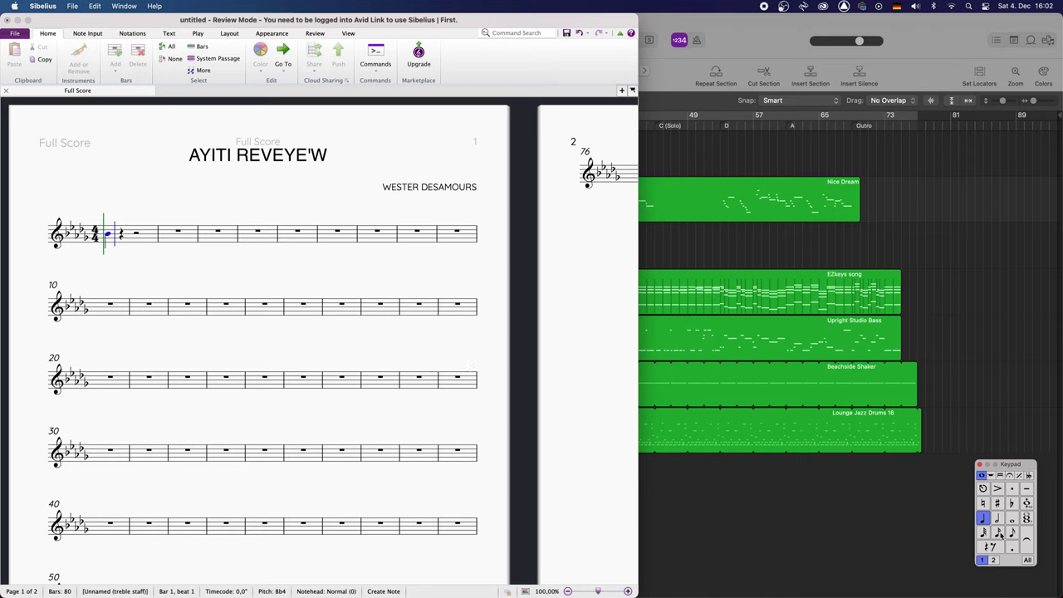
pyautogui.press('b')
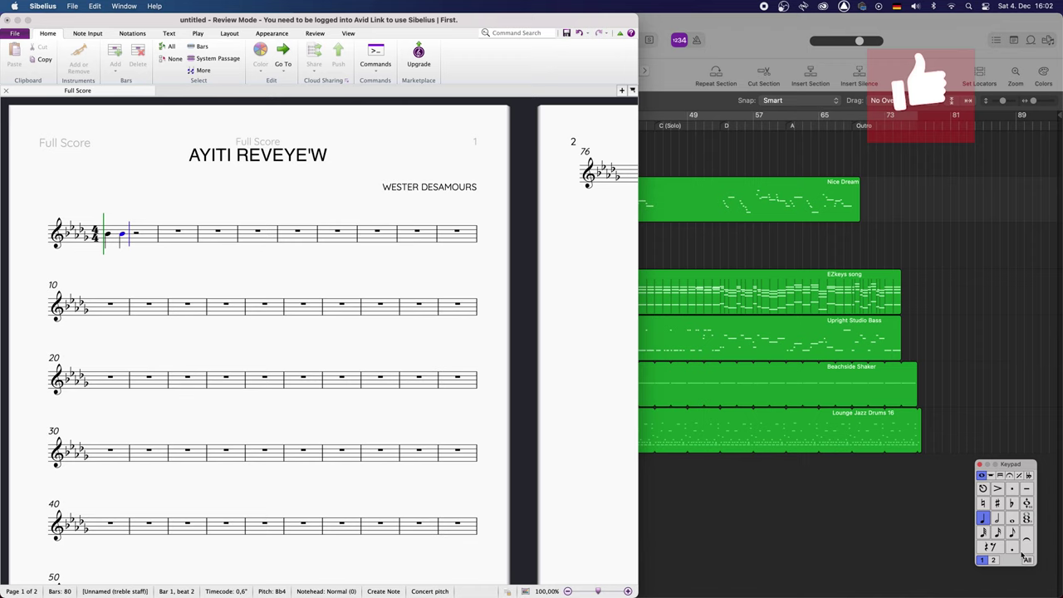
# Add C5 quarter notes on beats 3 and 4 of bar 1 and into bar 2
pyautogui.click(106, 236)
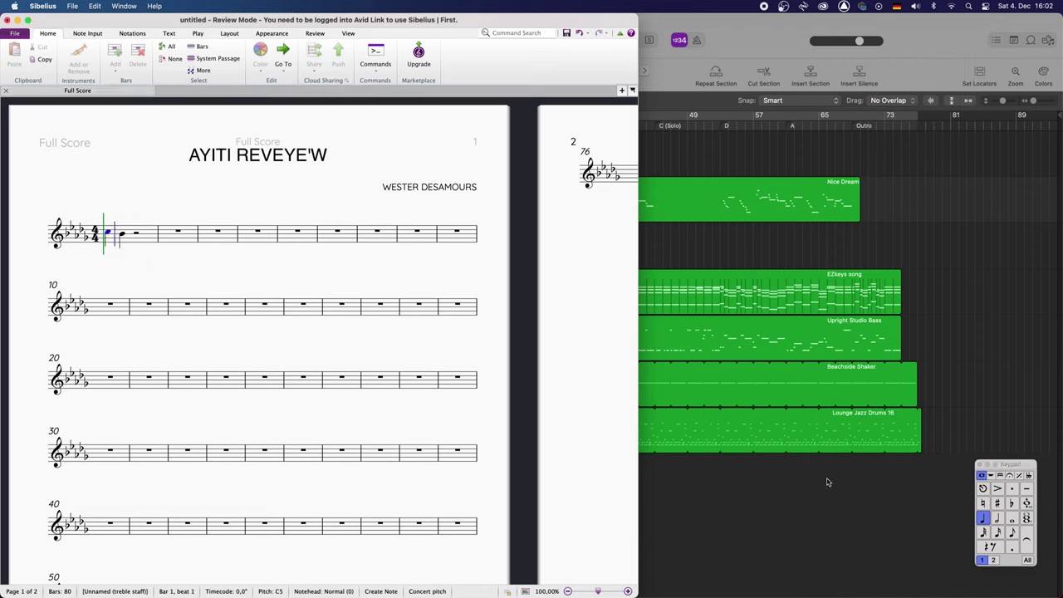
pyautogui.press('Right')
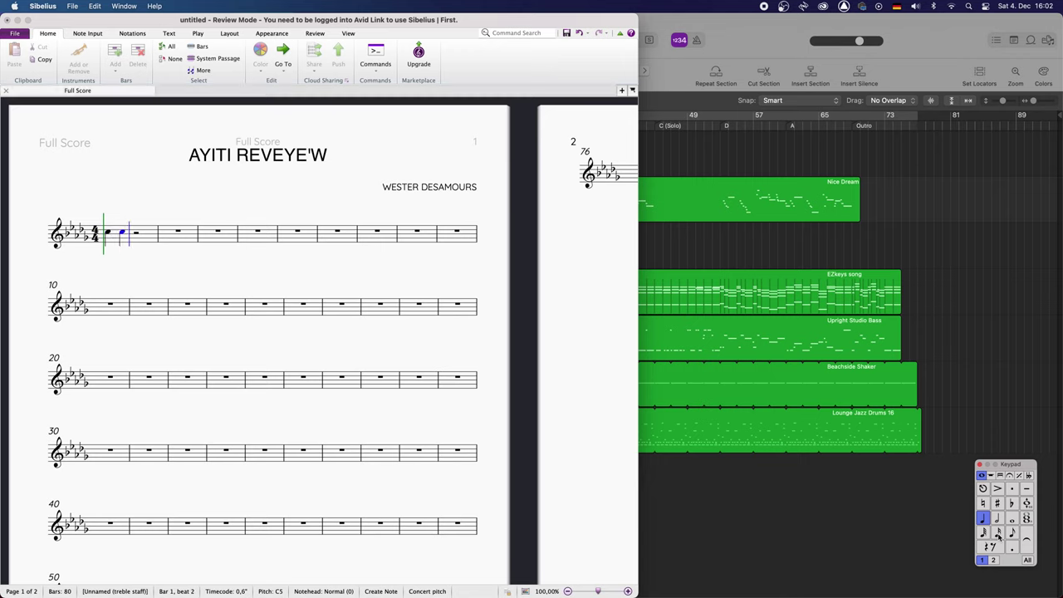
pyautogui.press('c')
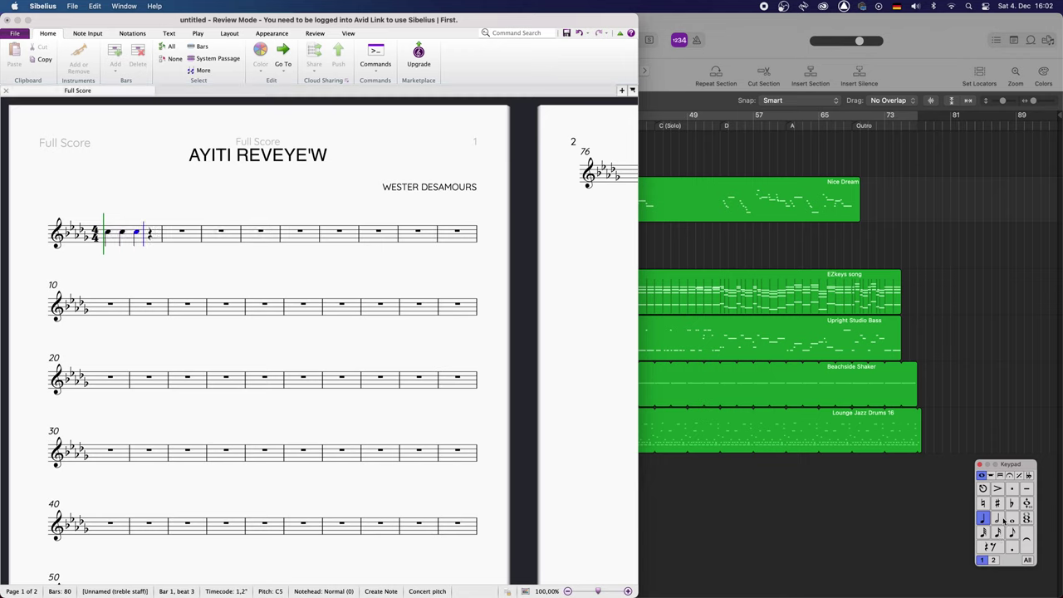
pyautogui.press('c')
pyautogui.press('c')
pyautogui.press('c')
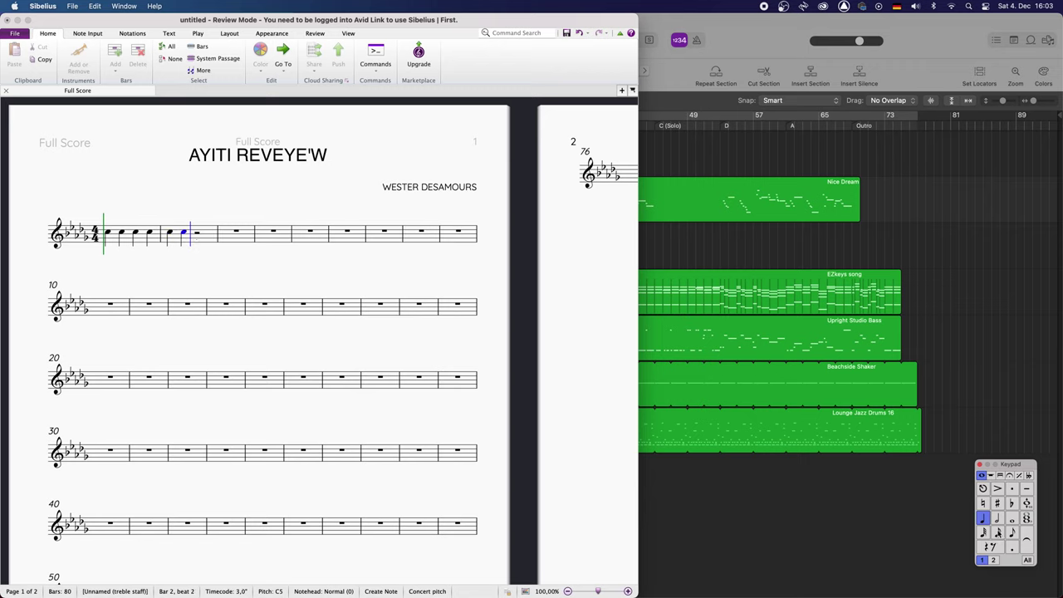
pyautogui.press('c')
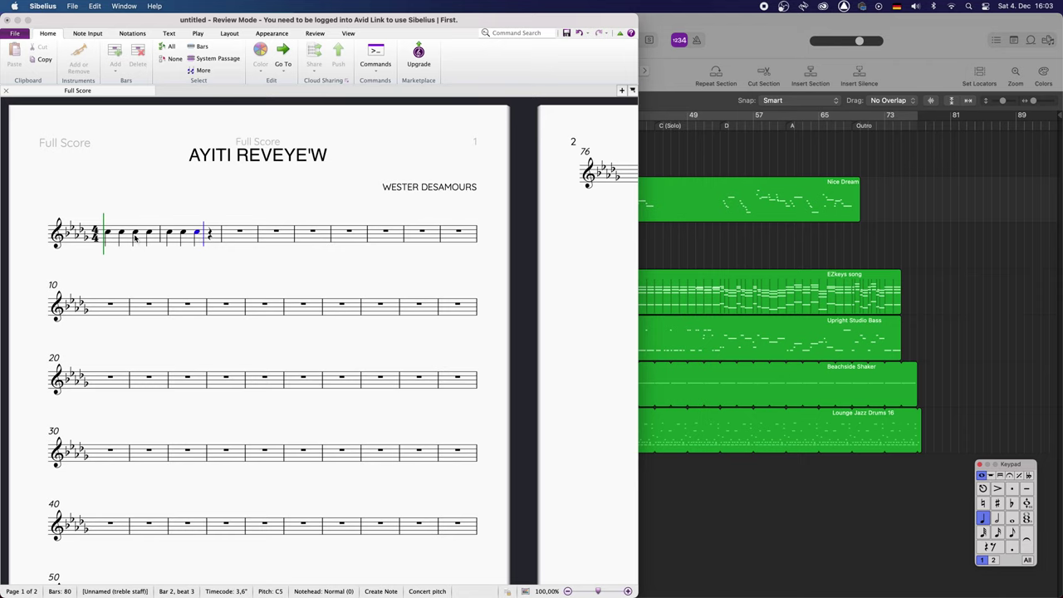
# Lower the beat-3 note to Gb4 and re-enter a Bb4 quarter note at the start of bar 1
pyautogui.moveTo(136, 234); pyautogui.dragTo(136, 239)
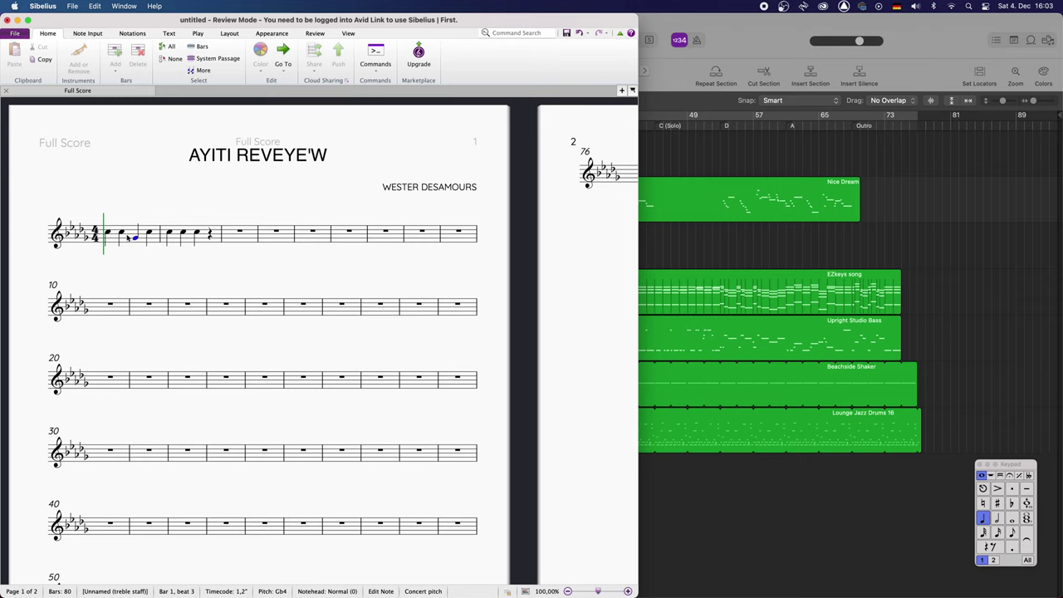
pyautogui.click(127, 239)
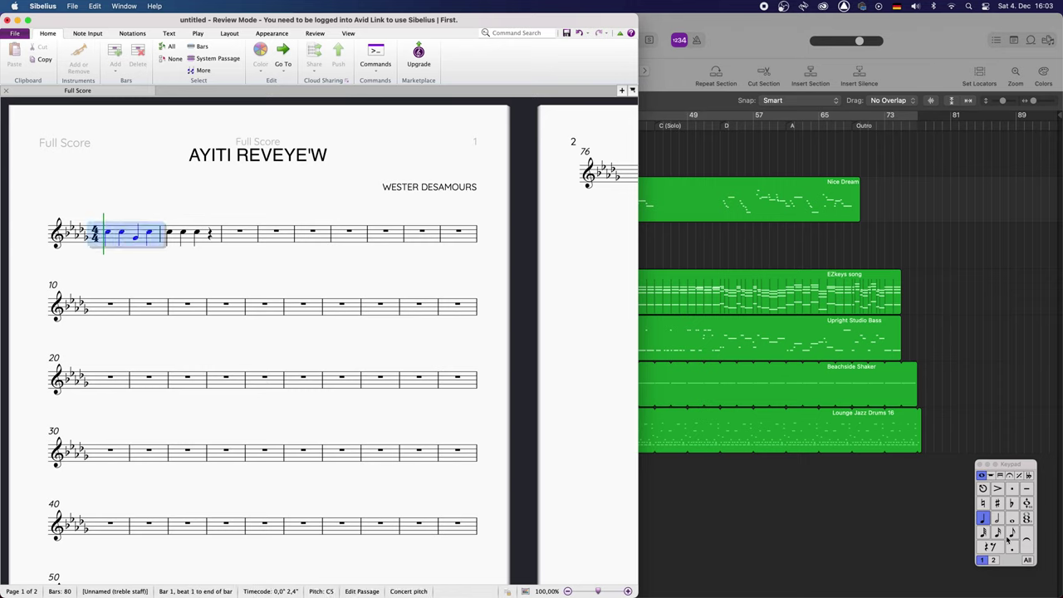
pyautogui.press('n')
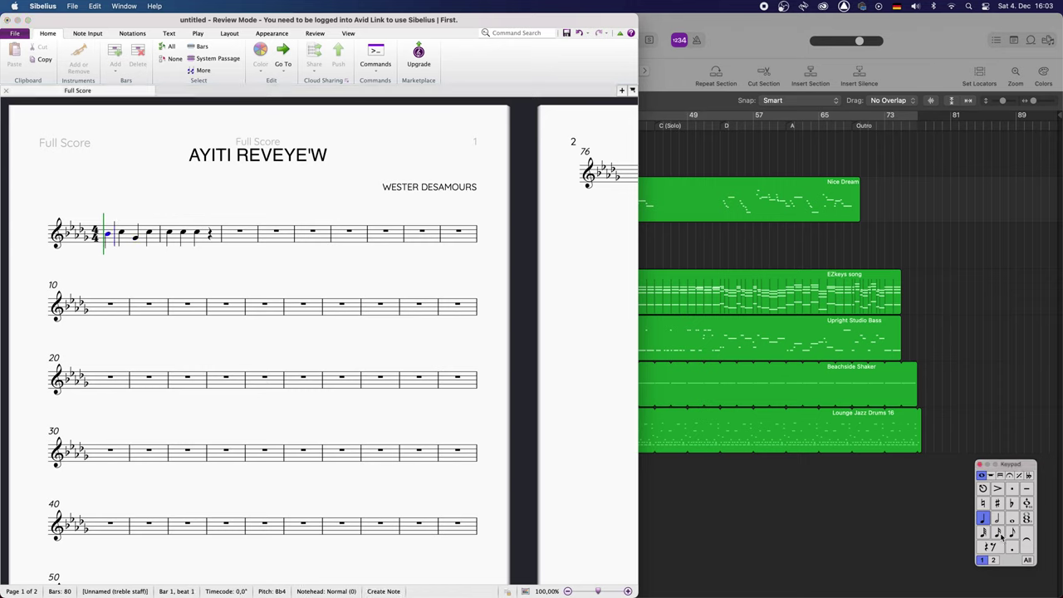
pyautogui.press('b')
pyautogui.scroll(-6, 330, 344)
pyautogui.scroll(6, 330, 344)
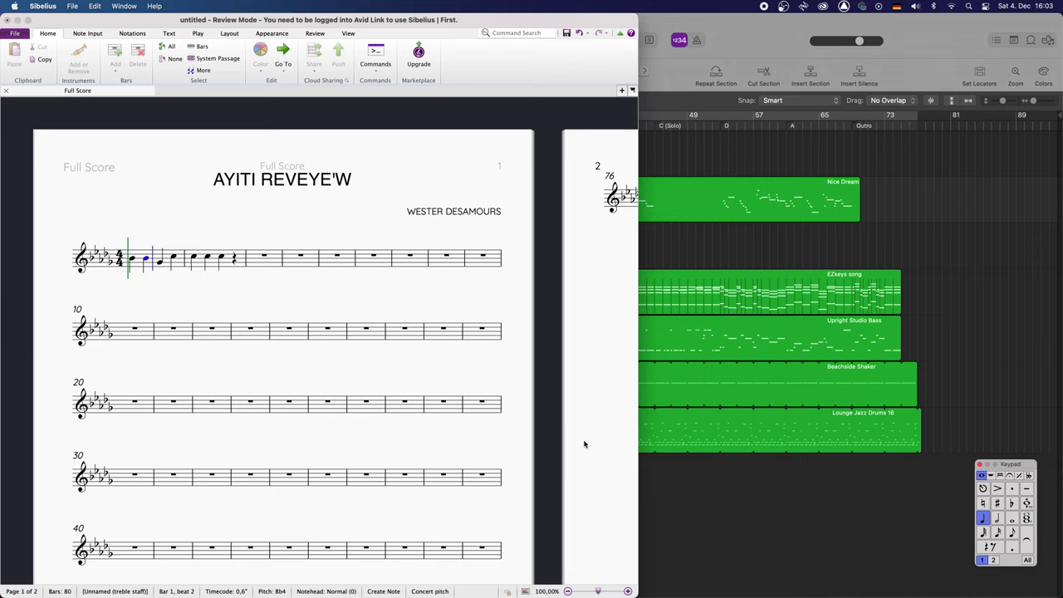
pyautogui.hscroll(1, 503, 428)
pyautogui.hscroll(10, 504, 427)
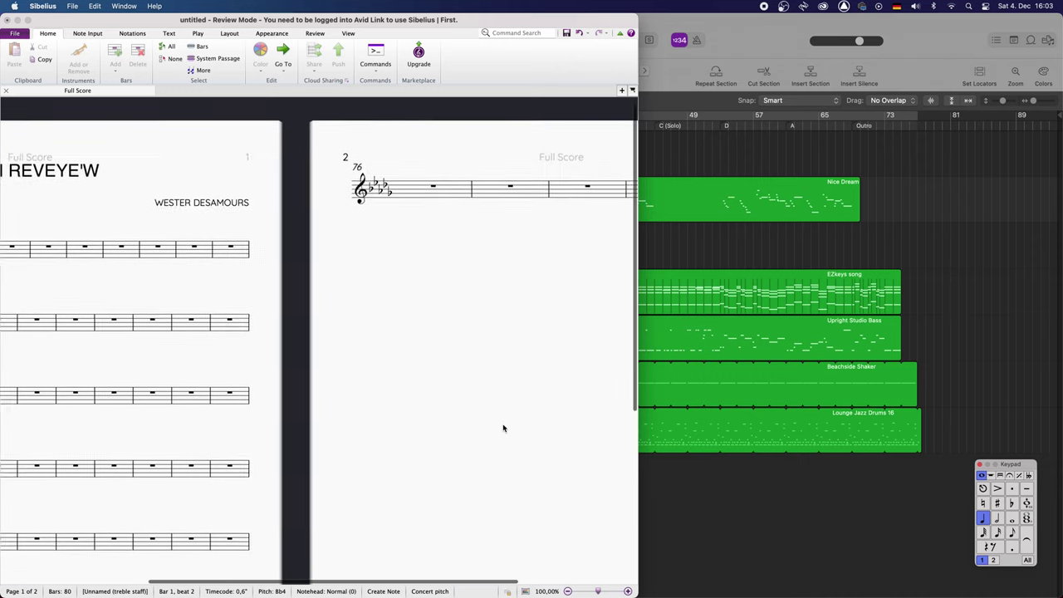
pyautogui.hscroll(-10, 503, 427)
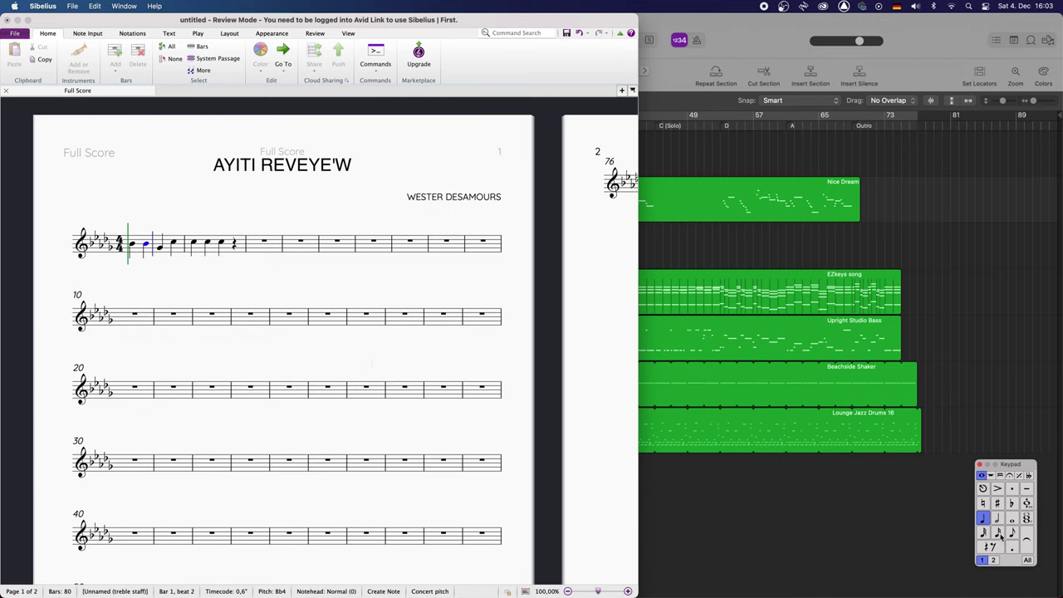
# Enter quarter notes on beats 3 and 4 of bar 1, ending on Gb4, and exit note input
pyautogui.press('Right')
pyautogui.click(173, 246)
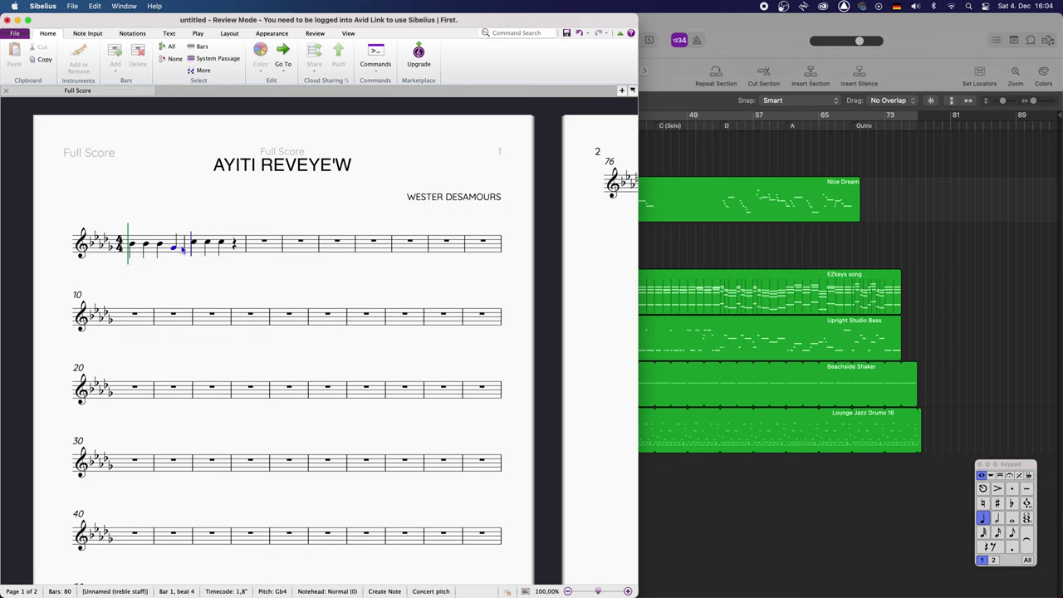
pyautogui.click(174, 248)
pyautogui.press('Escape')
# Page through the score, then hide Sibelius to reveal the Ayiti Reveye'w.pdf lead sheet
pyautogui.scroll(-6, 254, 313)
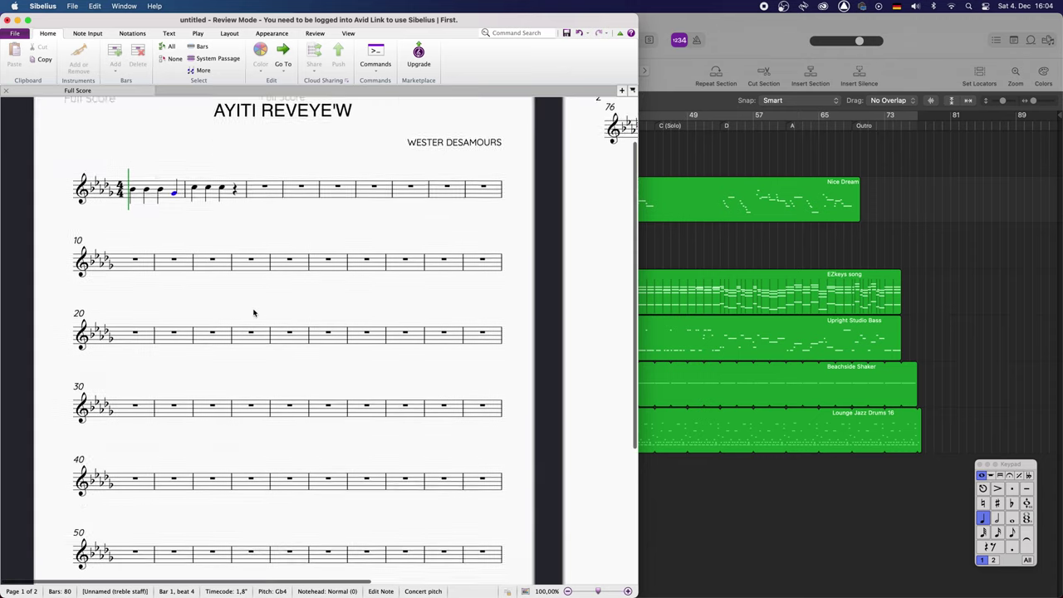
pyautogui.press('pagedown')
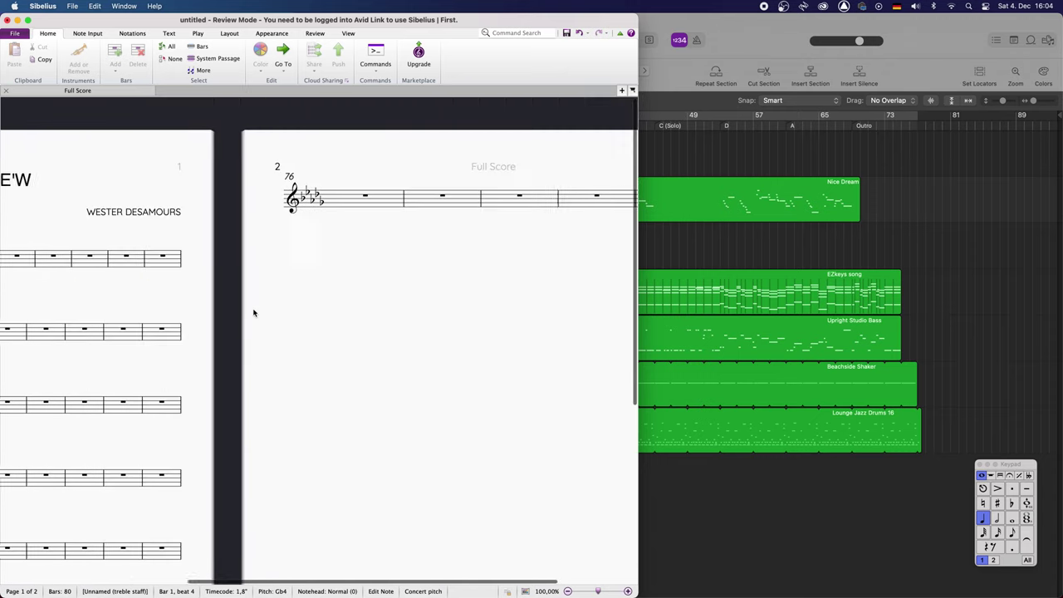
pyautogui.press('Home')
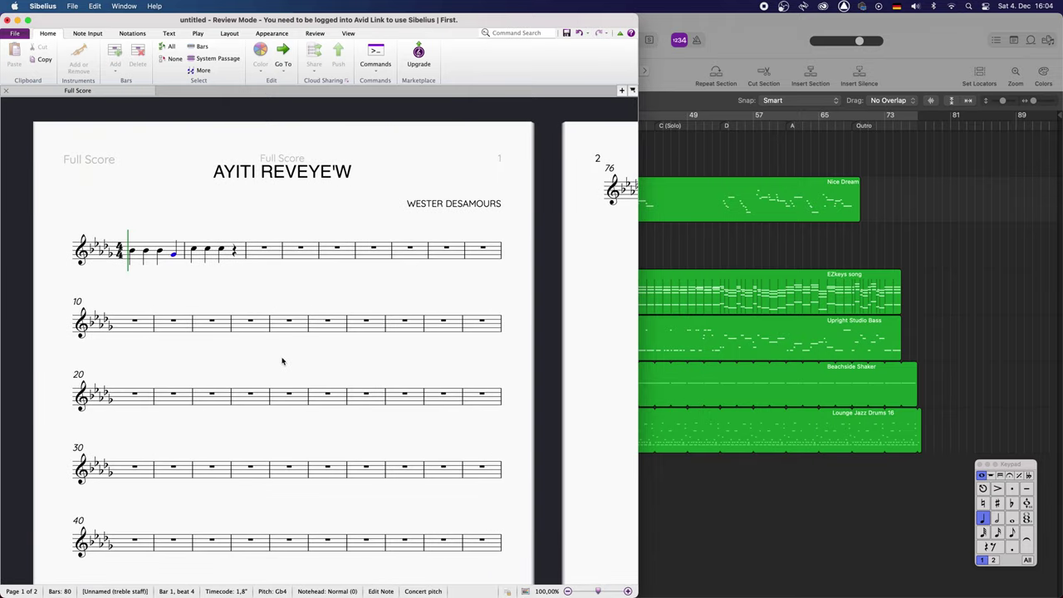
pyautogui.scroll(-2, 283, 362)
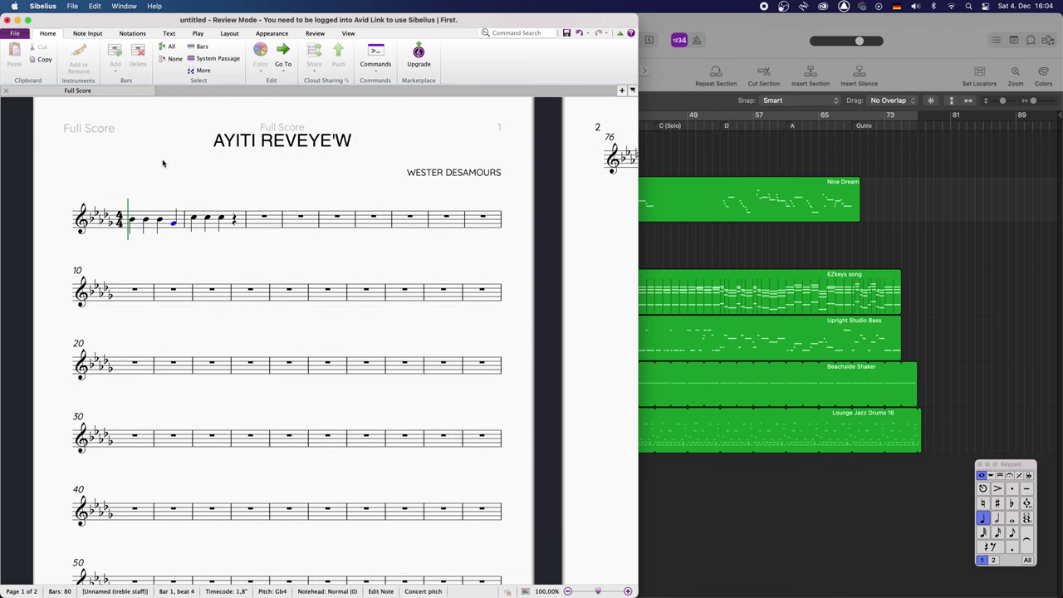
pyautogui.press('super+h')
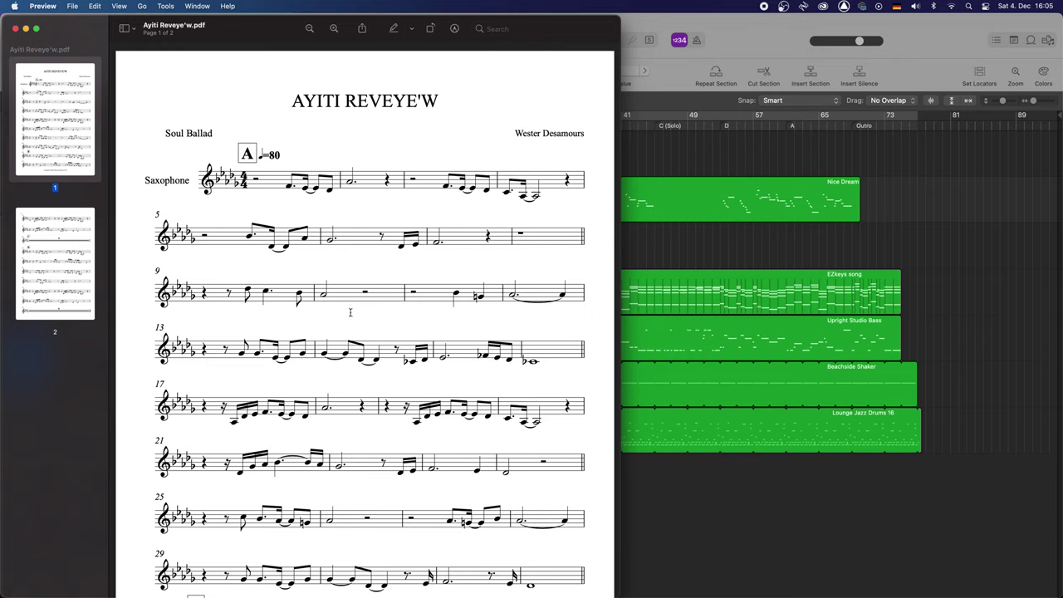
pyautogui.scroll(-2, 357, 314)
pyautogui.scroll(2, 365, 320)
pyautogui.scroll(-3, 435, 304)
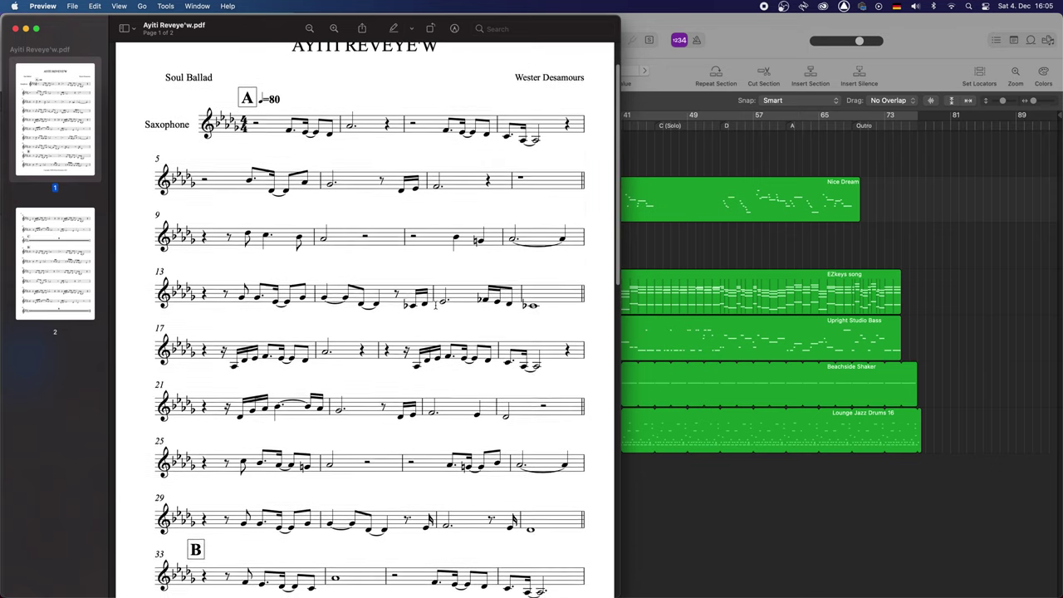
pyautogui.scroll(-10, 435, 304)
pyautogui.scroll(10, 435, 304)
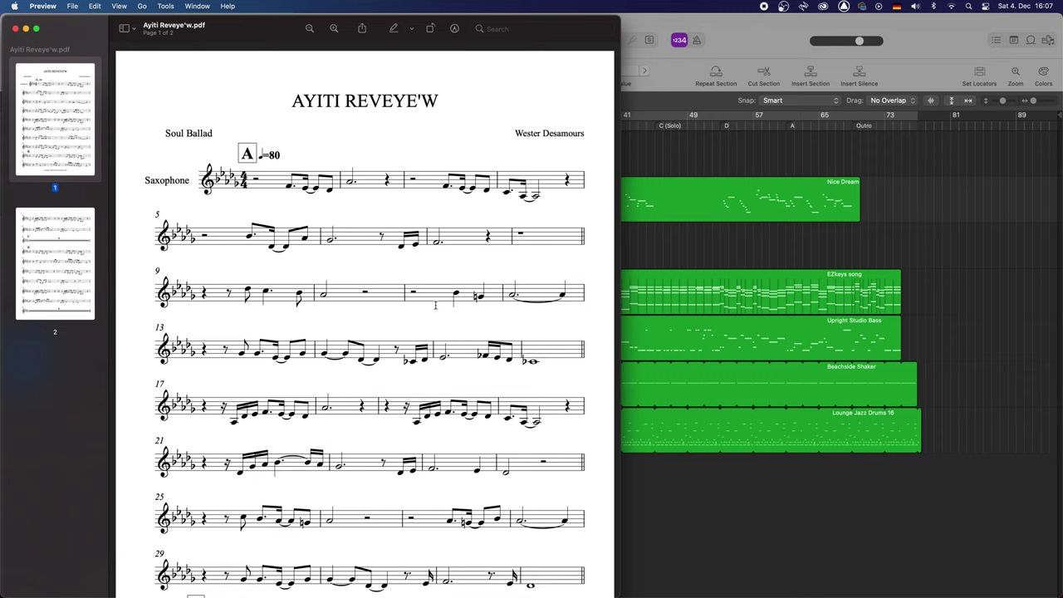
# Scroll the Ayiti Reveye'w lead sheet back to the top of page 1, showing the title and section A
pyautogui.scroll(-3, 462, 408)
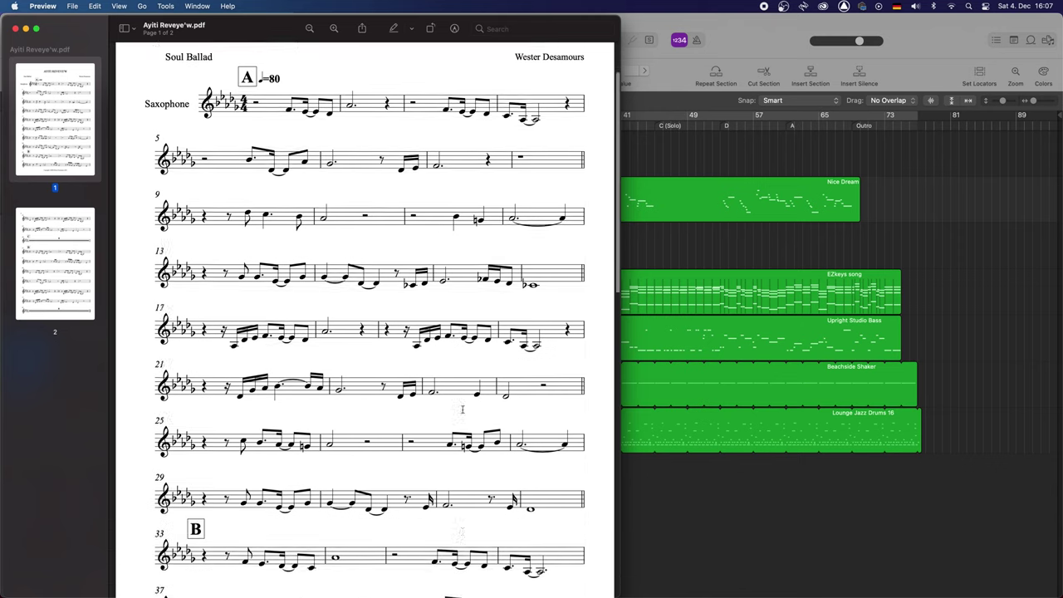
pyautogui.scroll(-5, 463, 408)
pyautogui.scroll(8, 462, 411)
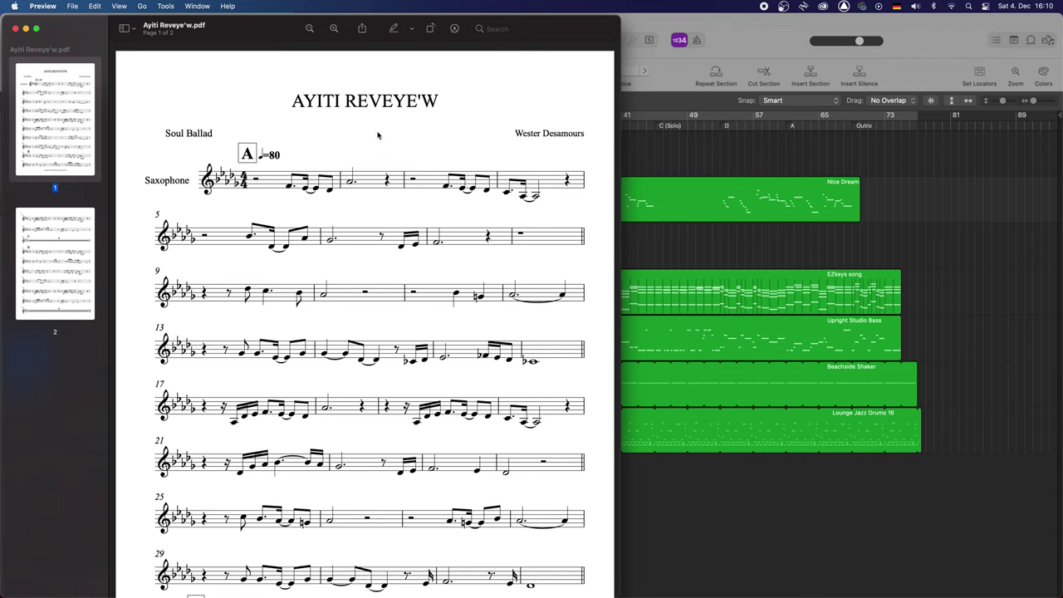
pyautogui.scroll(-5, 305, 338)
pyautogui.scroll(-10, 305, 338)
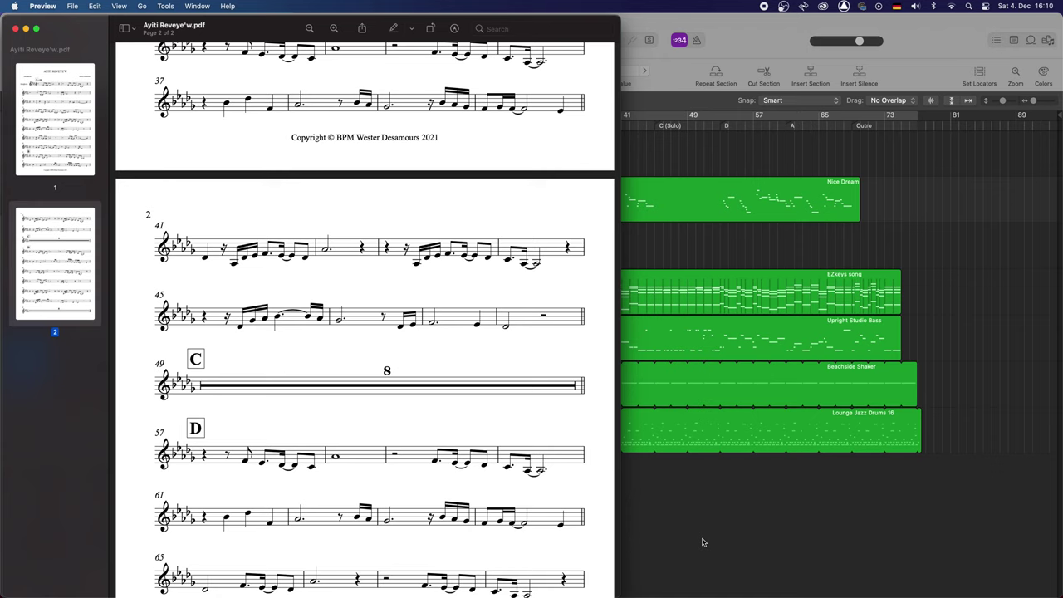
pyautogui.scroll(15, 374, 396)
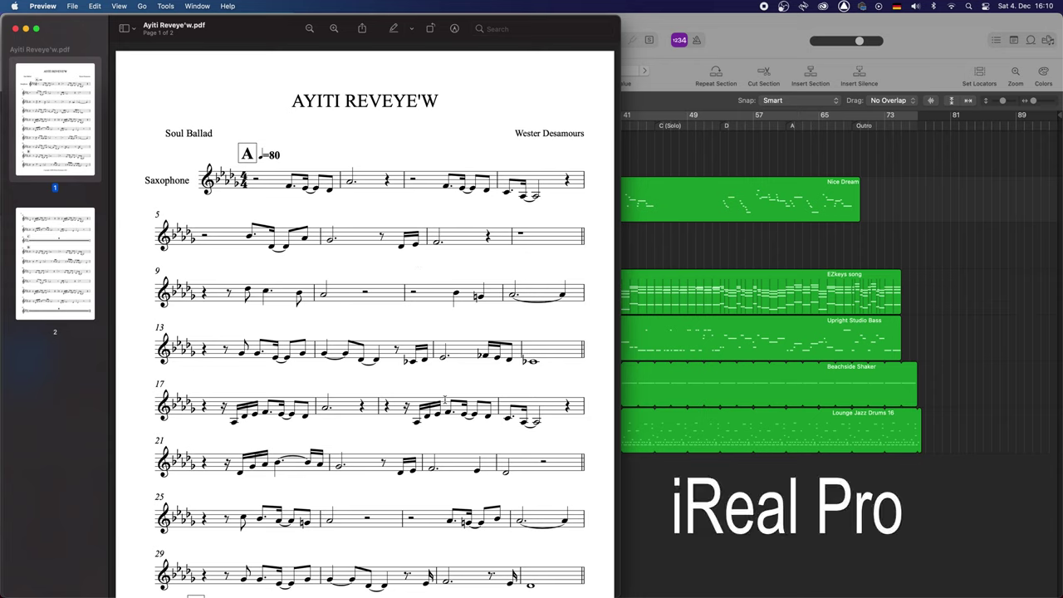
pyautogui.moveTo(618, 592)
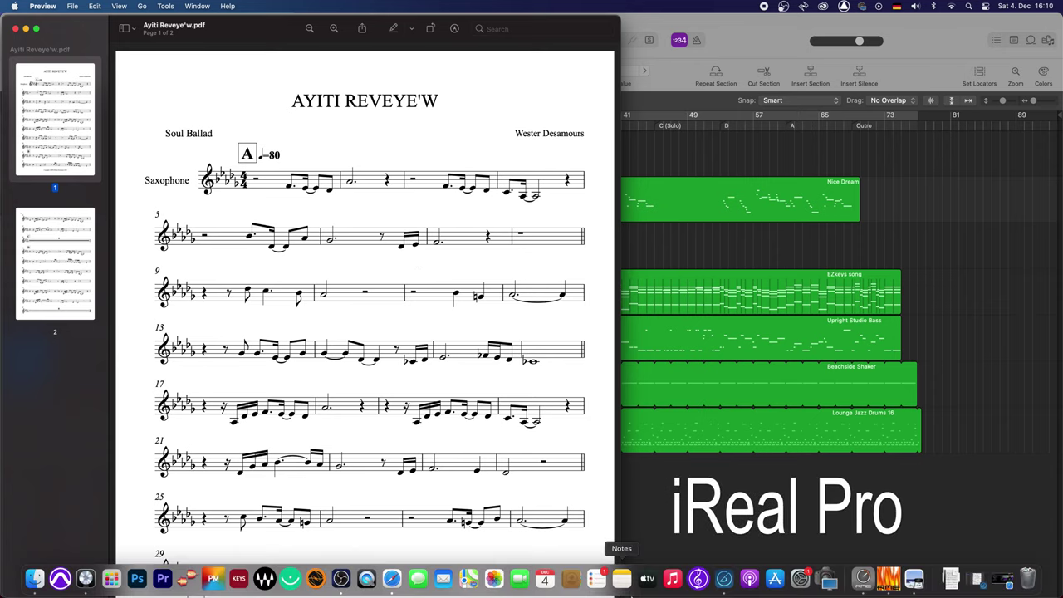
# Launch iReal Pro and list the Last Edited songs
pyautogui.click(722, 579)
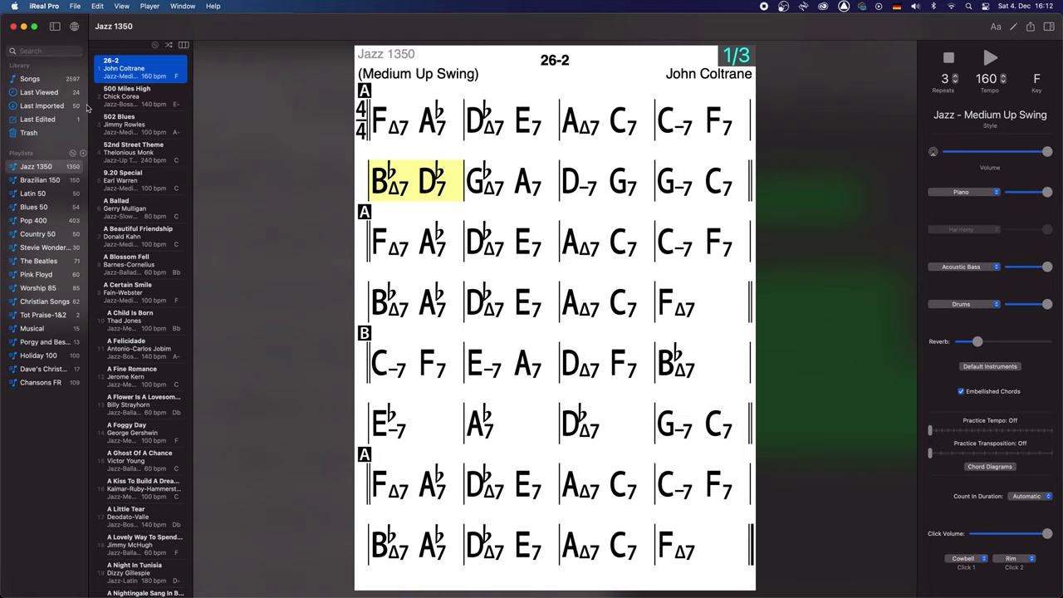
pyautogui.click(37, 119)
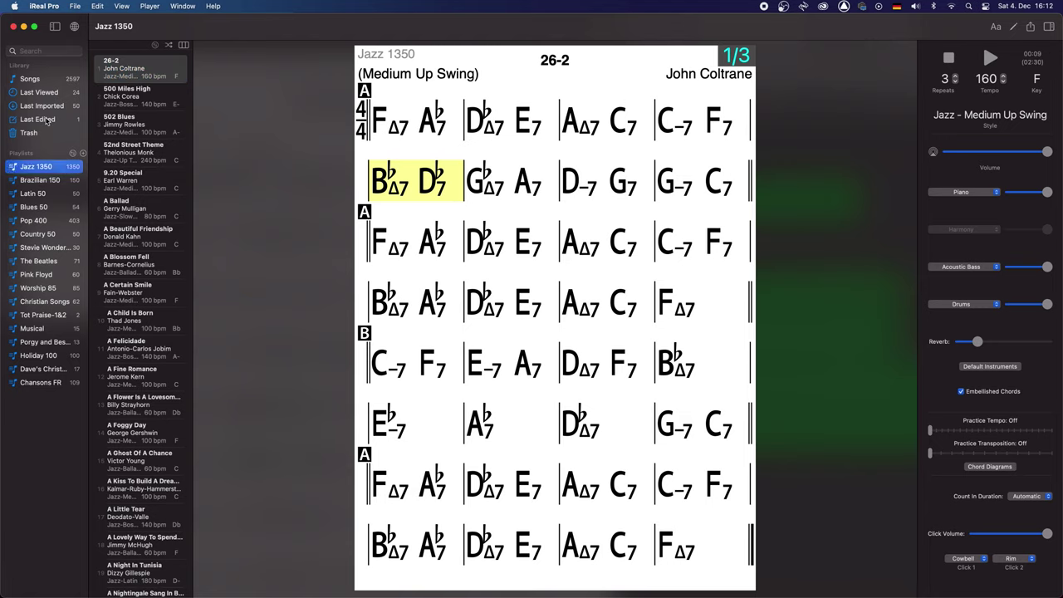
# Open the AYITI REVEYE'W chart (Pop - Soul, 95 bpm, key E) from the Last Edited list
pyautogui.click(122, 63)
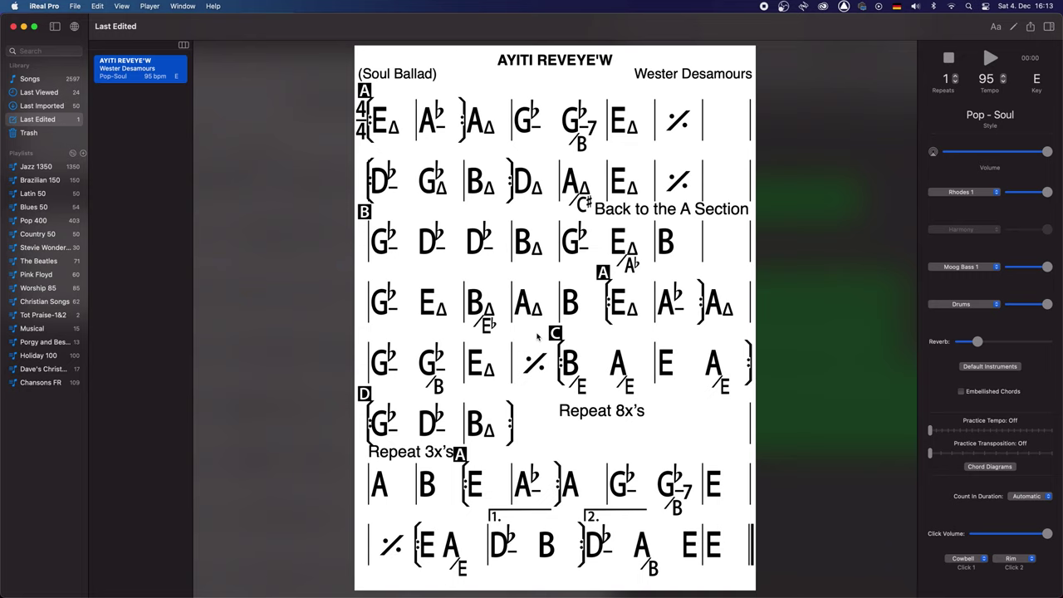
pyautogui.moveTo(715, 584)
# Compare the lead sheet PDF with the iReal Pro chart, check its Share options, then bring Logic Pro forward
pyautogui.click(936, 581)
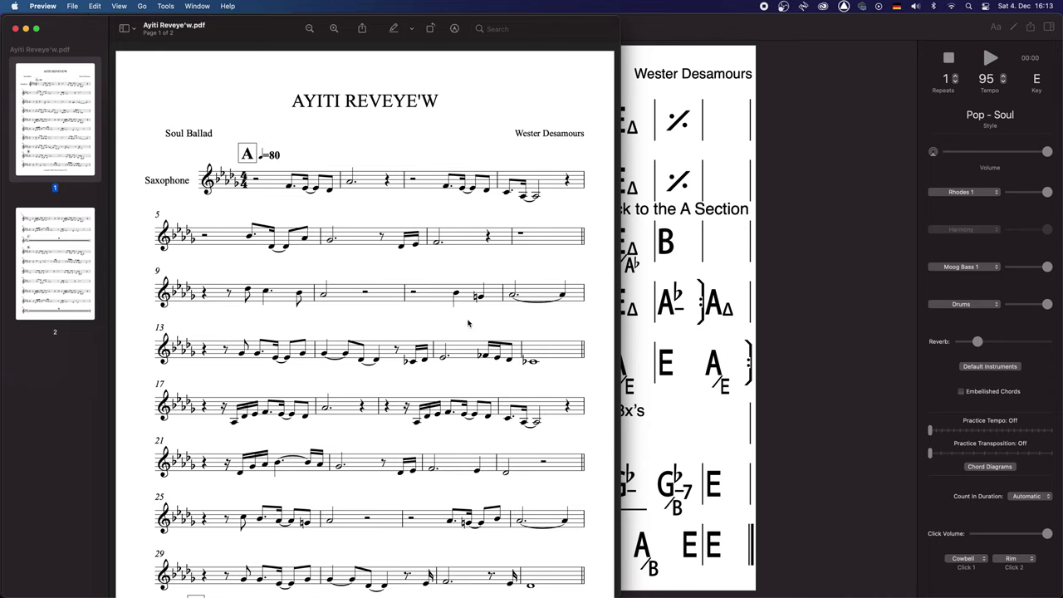
pyautogui.click(644, 347)
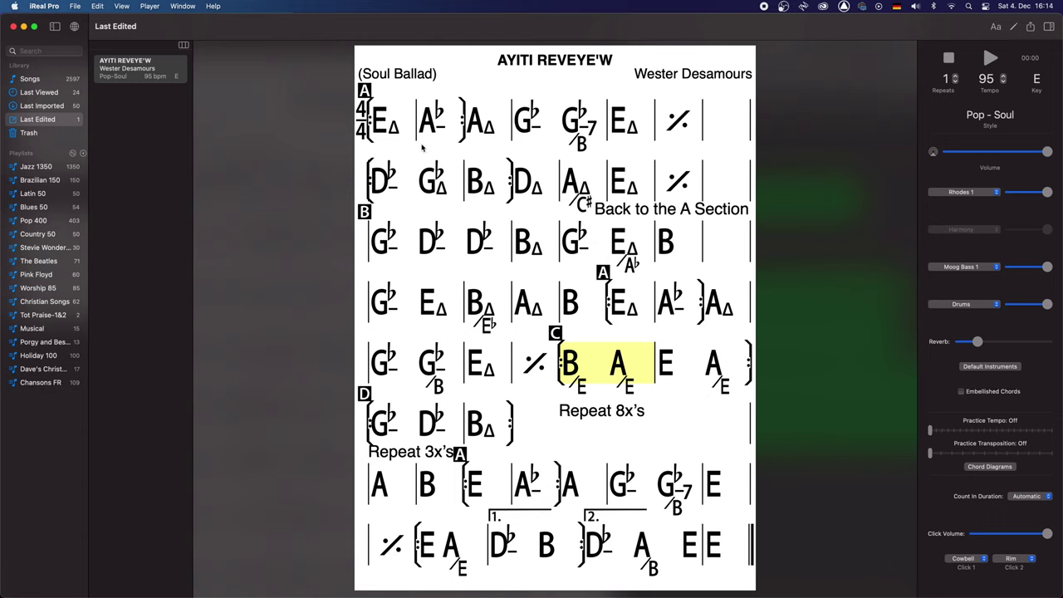
pyautogui.click(1030, 29)
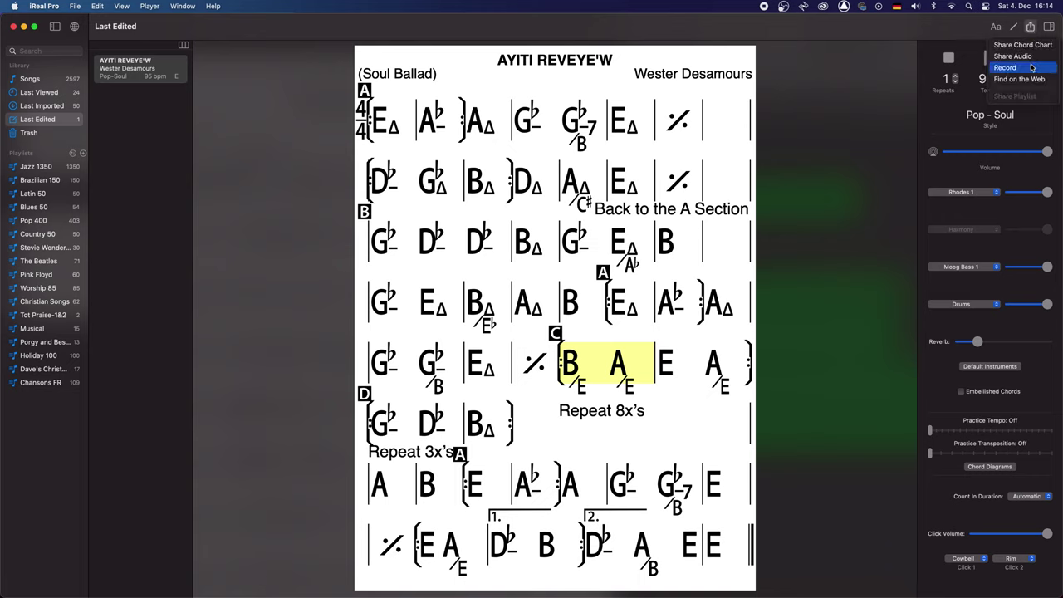
pyautogui.click(828, 116)
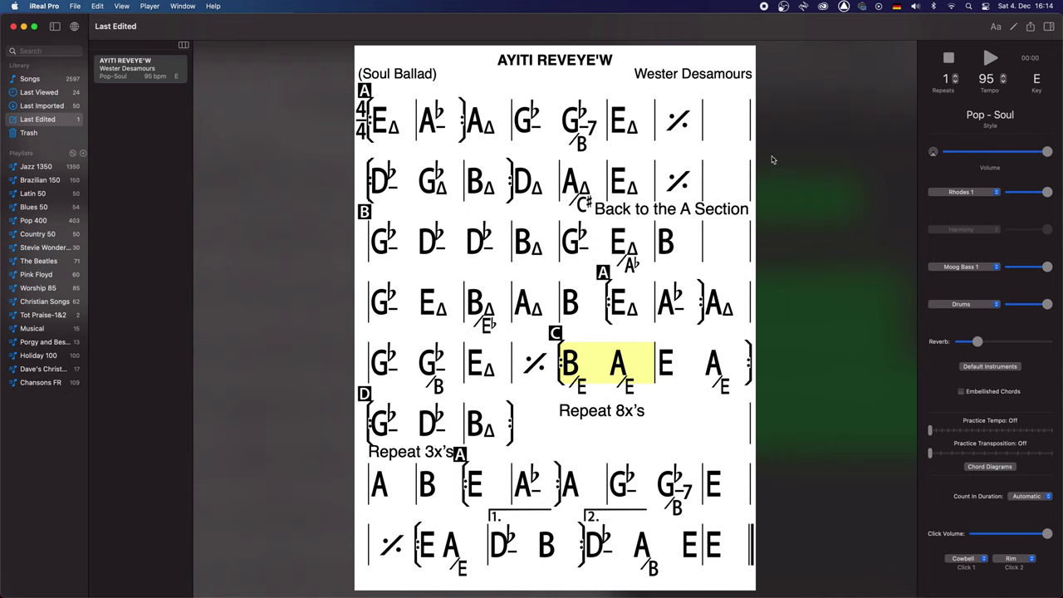
pyautogui.moveTo(274, 592)
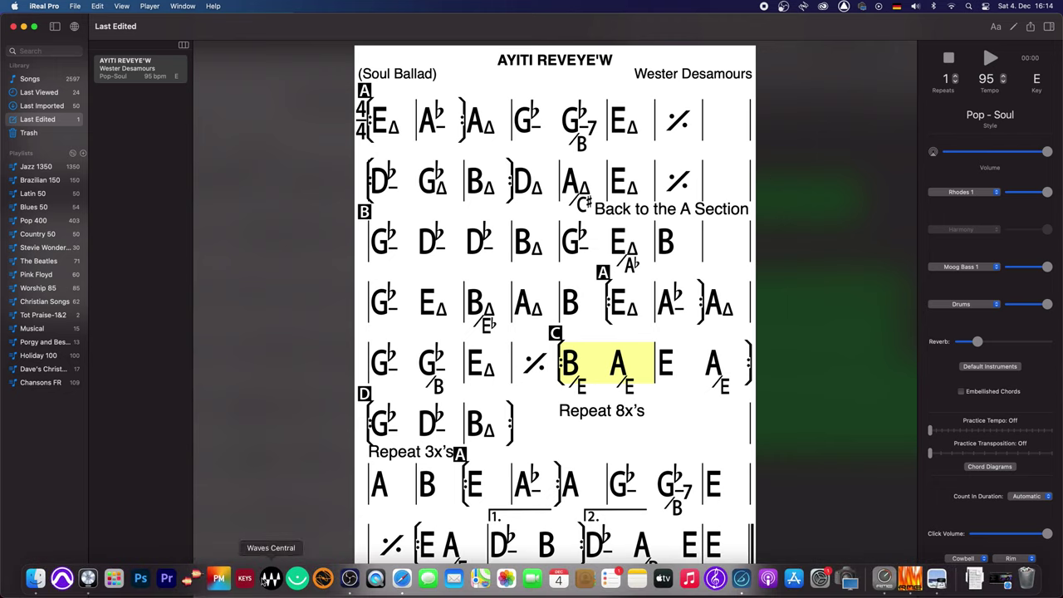
pyautogui.click(88, 578)
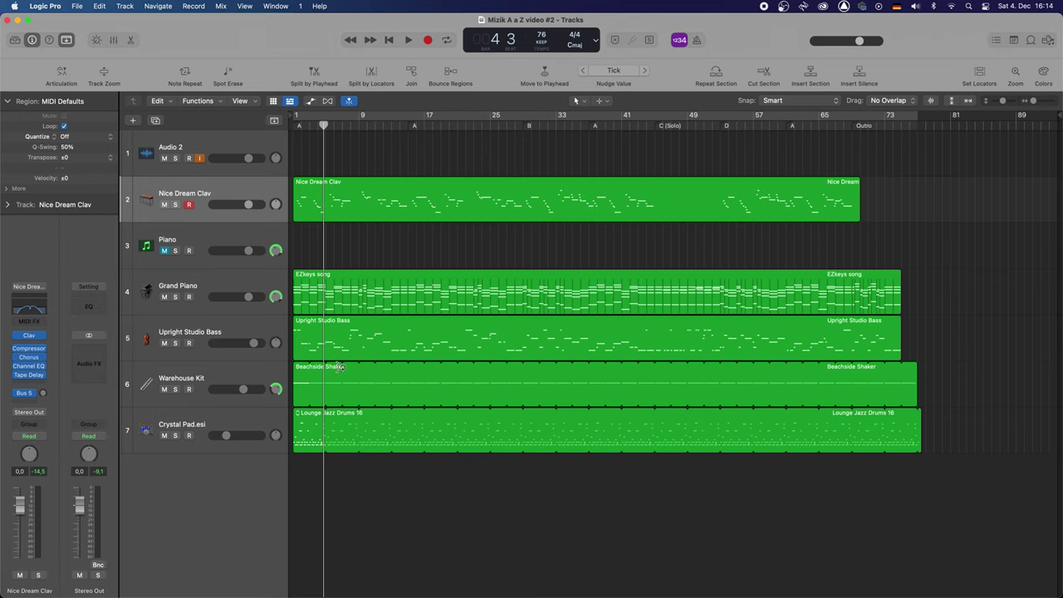
# Drag Logic Pro's playhead back to bar 1 so the counter reads 1 1
pyautogui.click(317, 126)
pyautogui.moveTo(317, 126); pyautogui.dragTo(293, 126)
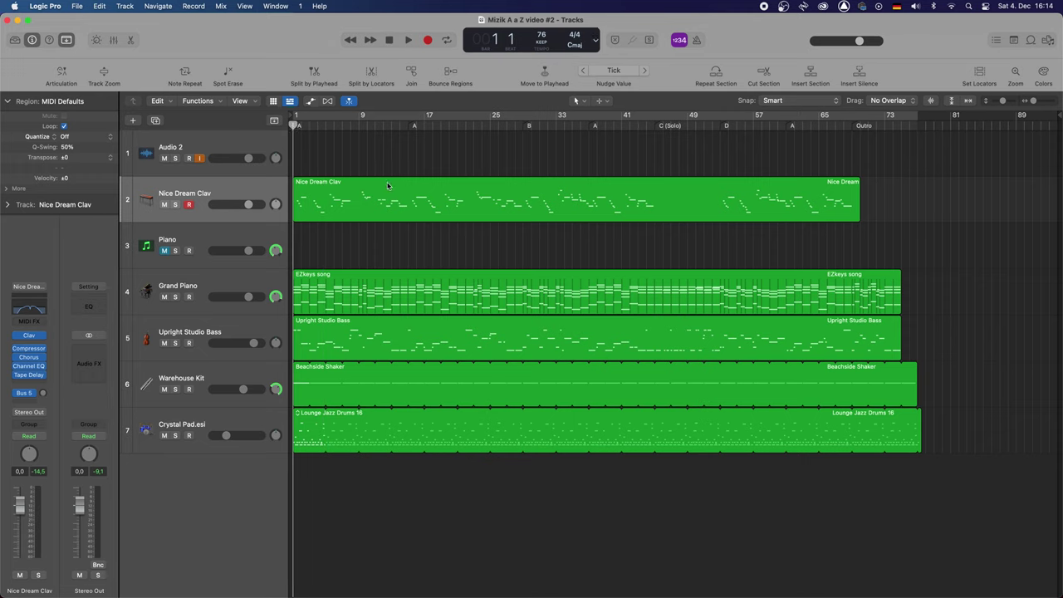